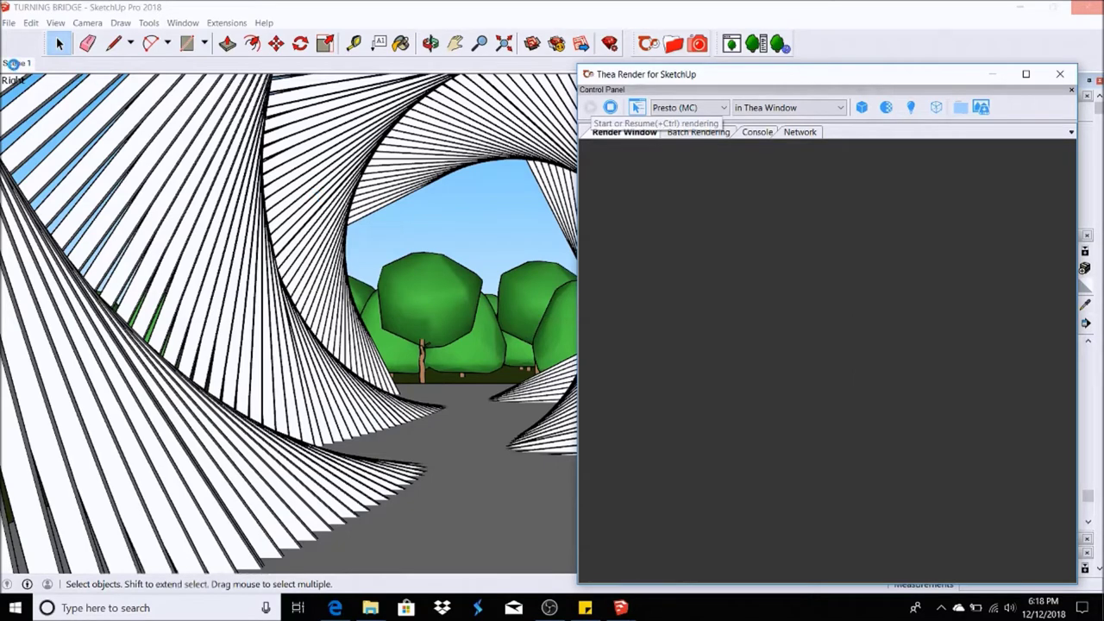
Switch to the Scene 1 view of the tunnel, with the Thea Render panel beside it.
{"action": "left_click", "coordinate": [13, 64]}
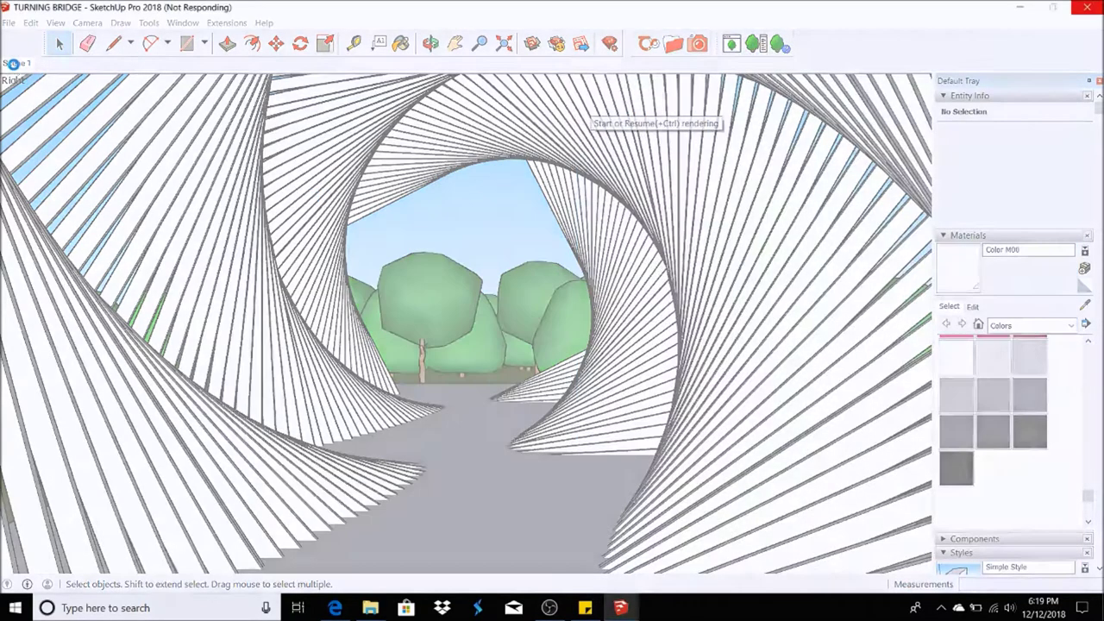
Delete Scene 1 and add a new scene from the current view.
{"action": "right_click", "coordinate": [14, 67]}
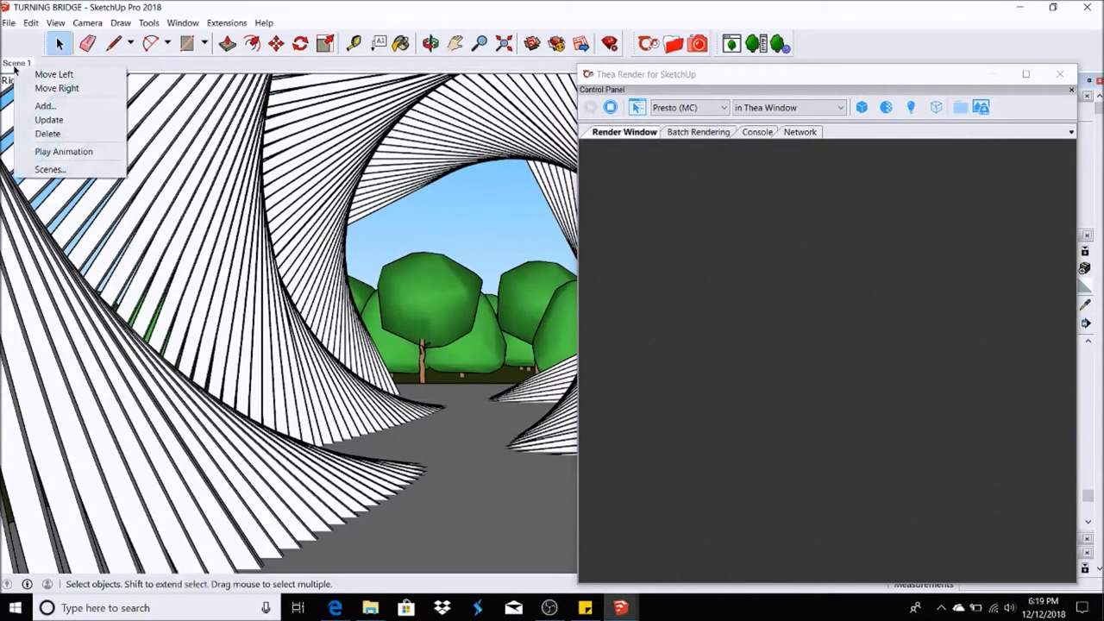
{"action": "left_click", "coordinate": [34, 134]}
{"action": "left_click", "coordinate": [516, 342]}
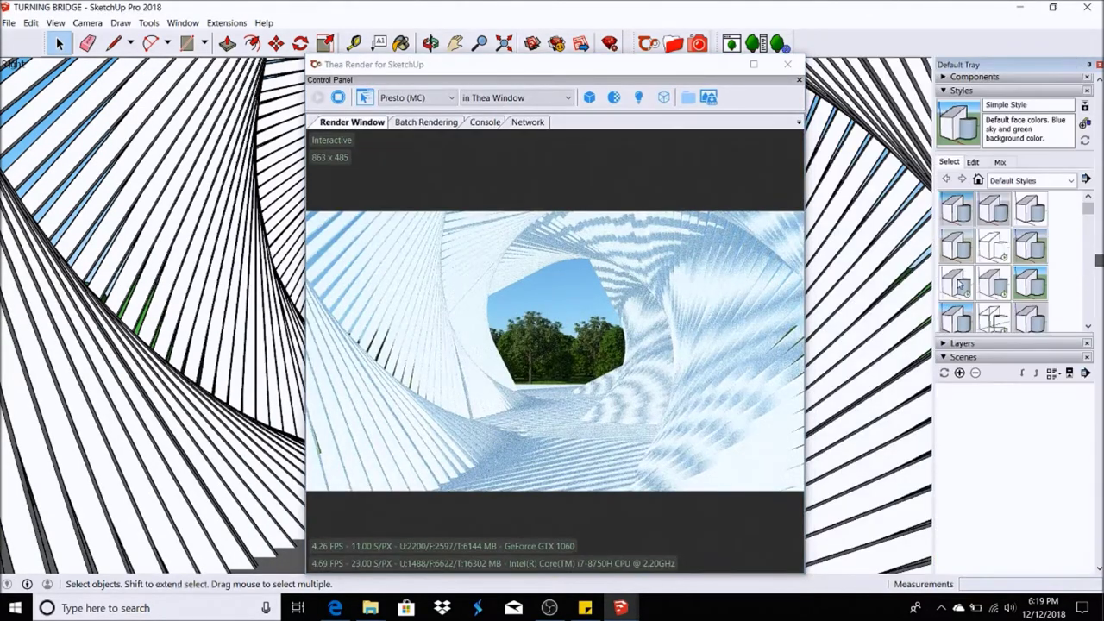
{"action": "left_click_drag", "start_coordinate": [580, 67], "coordinate": [852, 77]}
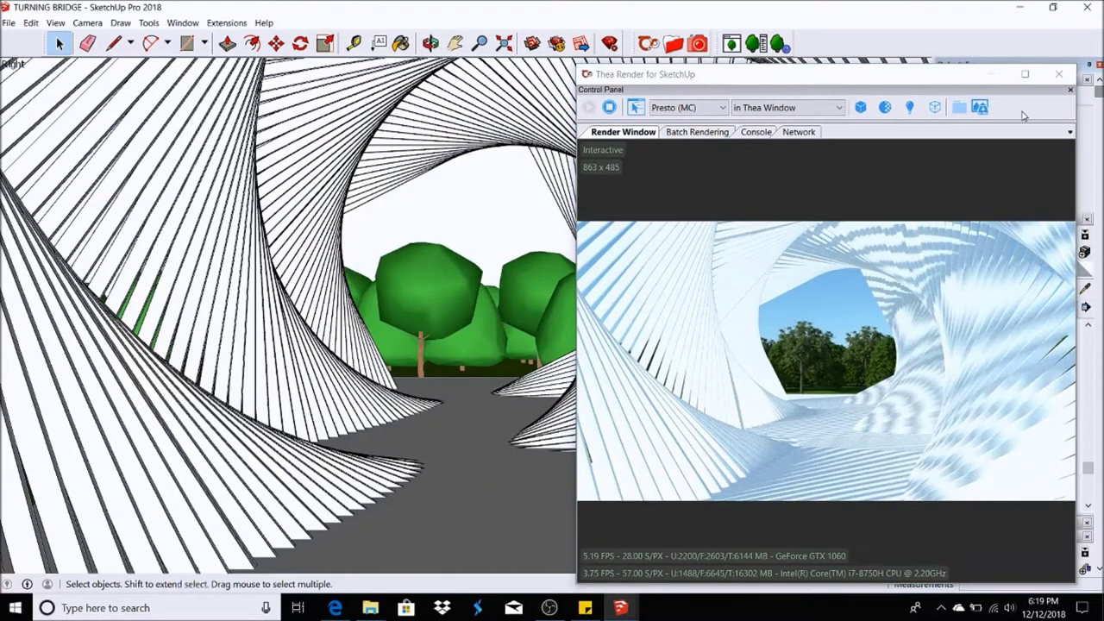
{"action": "left_click", "coordinate": [87, 23]}
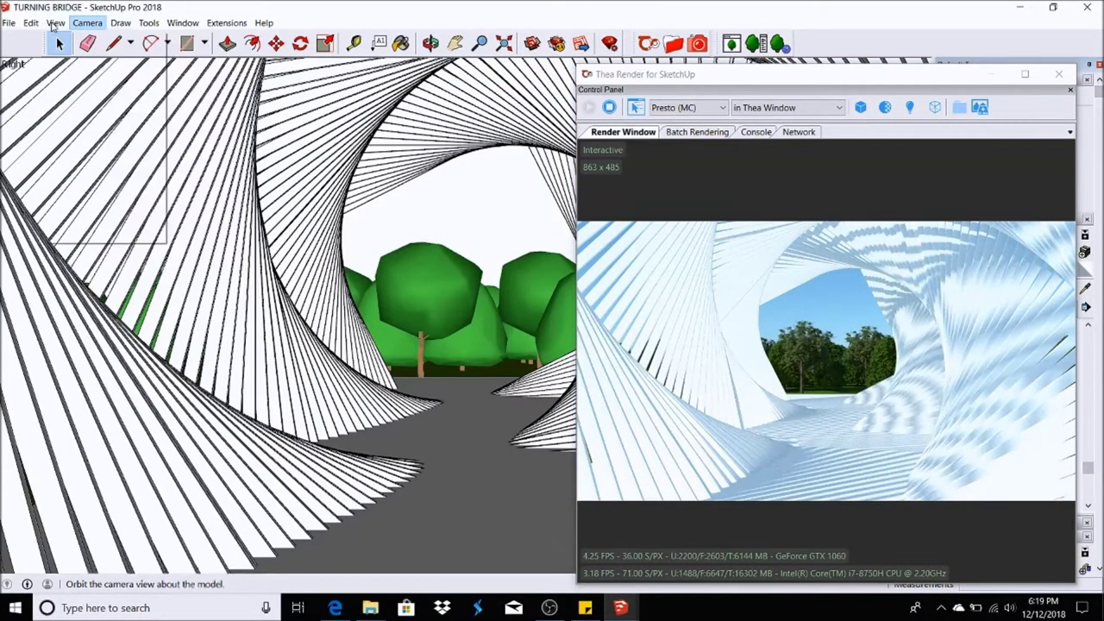
{"action": "mouse_move", "coordinate": [78, 203]}
{"action": "left_click", "coordinate": [186, 234]}
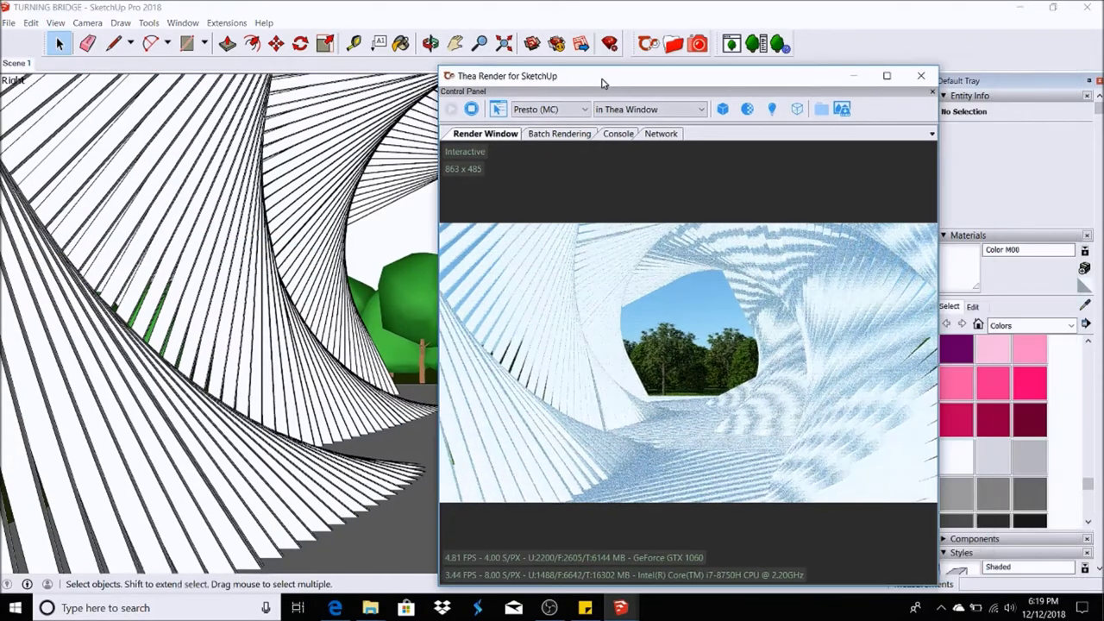
Set the shadow time to 03:21 PM with the Thea interactive render running.
{"action": "left_click_drag", "start_coordinate": [735, 79], "coordinate": [536, 82]}
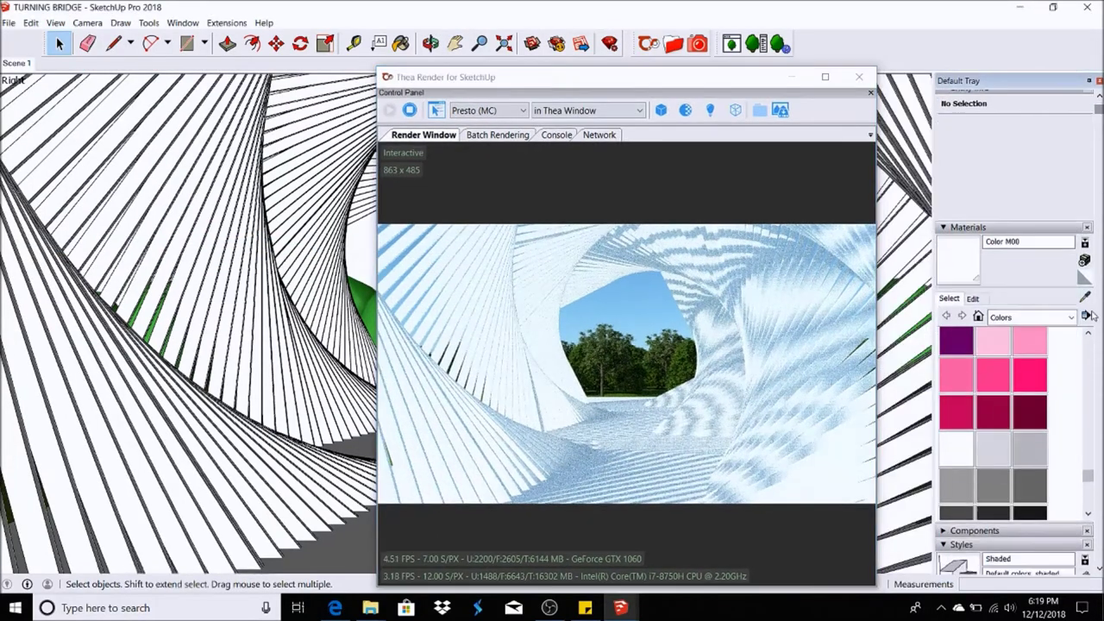
{"action": "left_click_drag", "start_coordinate": [1098, 345], "coordinate": [1099, 558]}
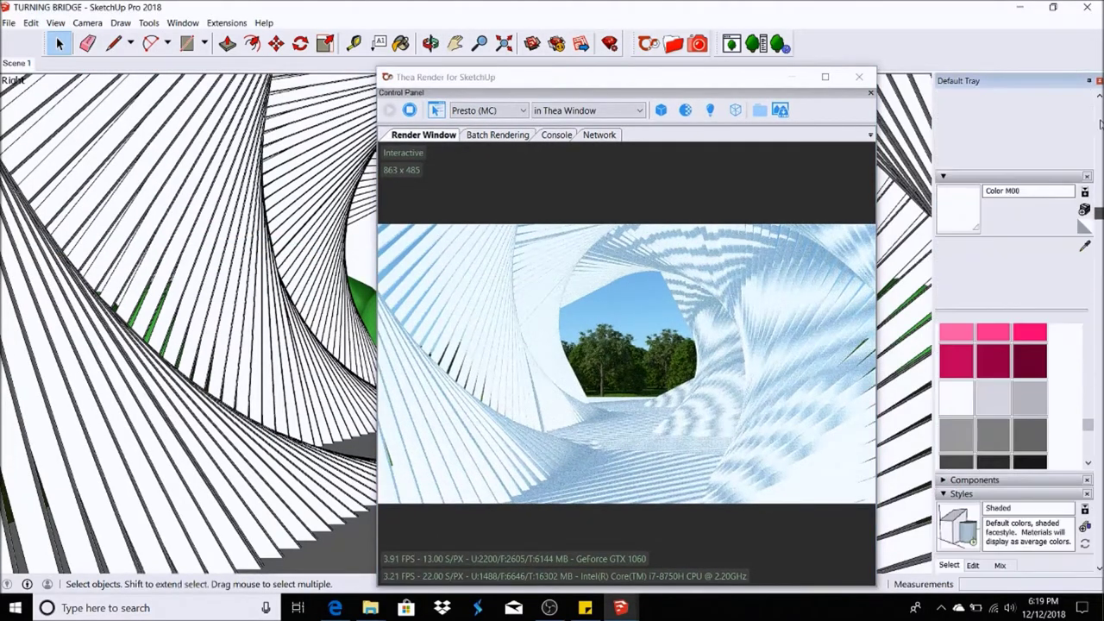
{"action": "mouse_move", "coordinate": [990, 402]}
{"action": "left_mouse_down"}
{"action": "mouse_move", "coordinate": [1037, 405]}
{"action": "mouse_move", "coordinate": [1027, 406]}
{"action": "left_mouse_up"}
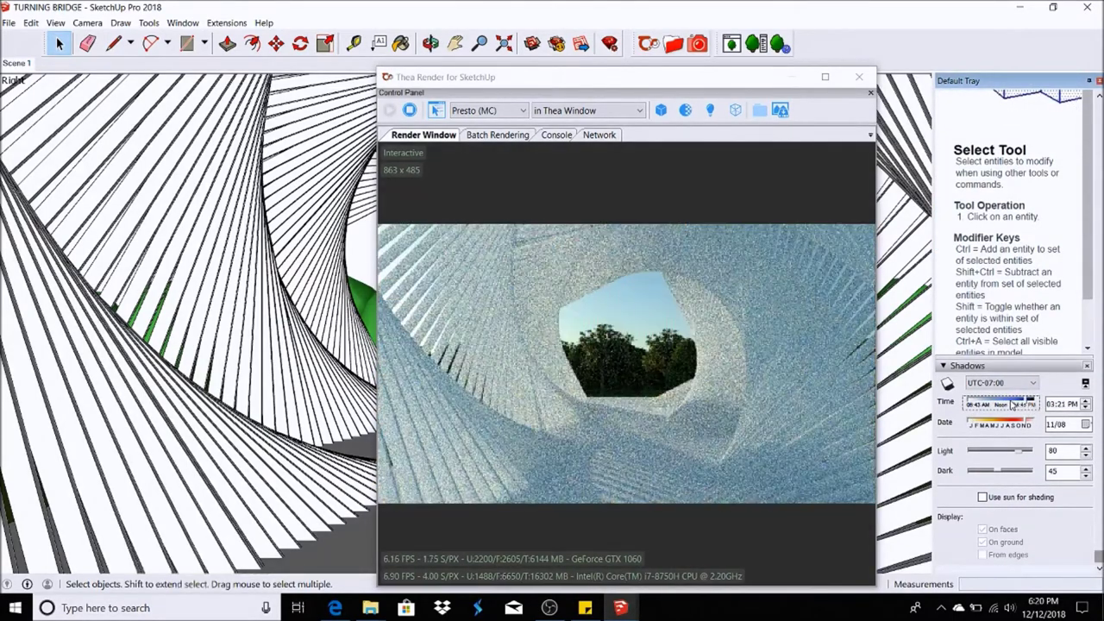
Set the shadow time and date to 12:12 PM on 12/04 for midday lighting.
{"action": "mouse_move", "coordinate": [948, 403]}
{"action": "left_mouse_down"}
{"action": "mouse_move", "coordinate": [1008, 404]}
{"action": "mouse_move", "coordinate": [993, 424]}
{"action": "mouse_move", "coordinate": [1034, 403]}
{"action": "left_mouse_up"}
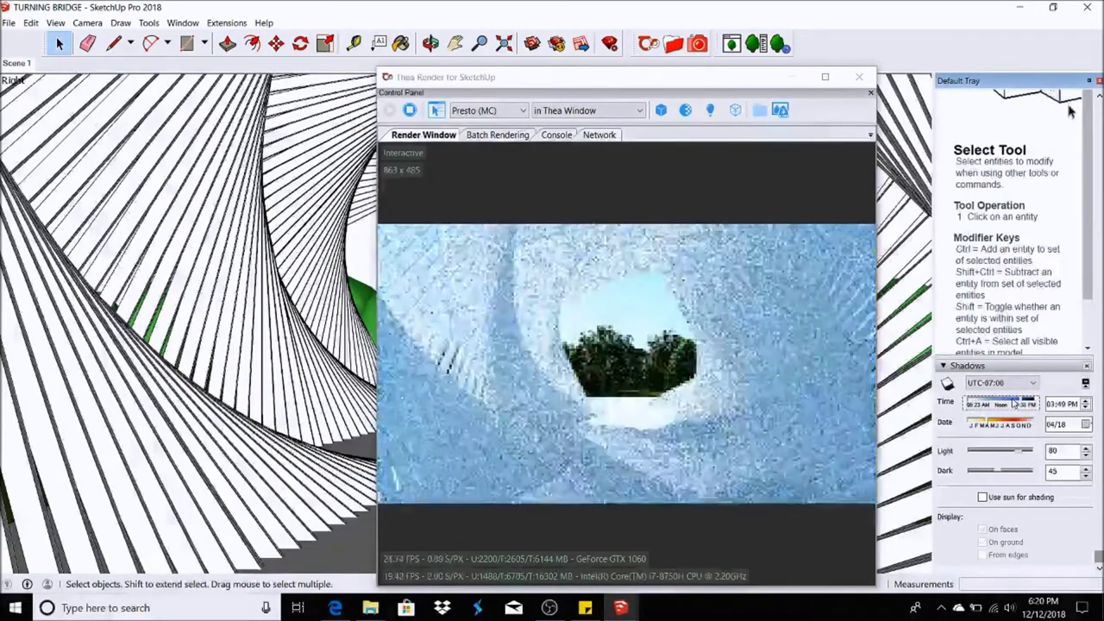
{"action": "mouse_move", "coordinate": [993, 424]}
{"action": "left_mouse_down"}
{"action": "mouse_move", "coordinate": [1026, 425]}
{"action": "mouse_move", "coordinate": [1006, 405]}
{"action": "left_mouse_up"}
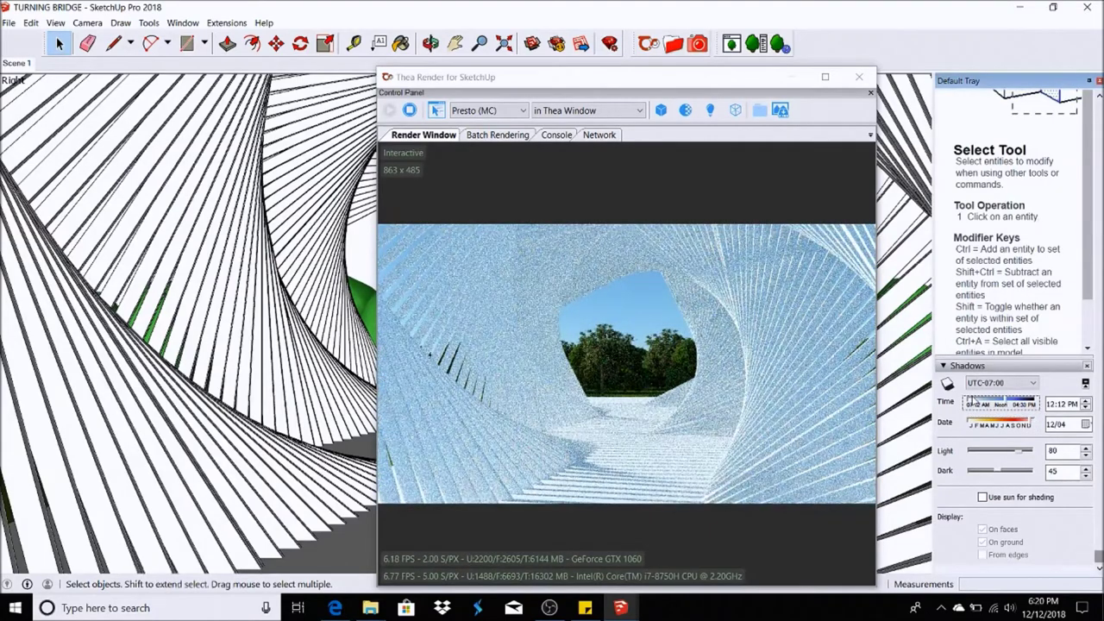
{"action": "left_click_drag", "start_coordinate": [732, 80], "coordinate": [943, 86]}
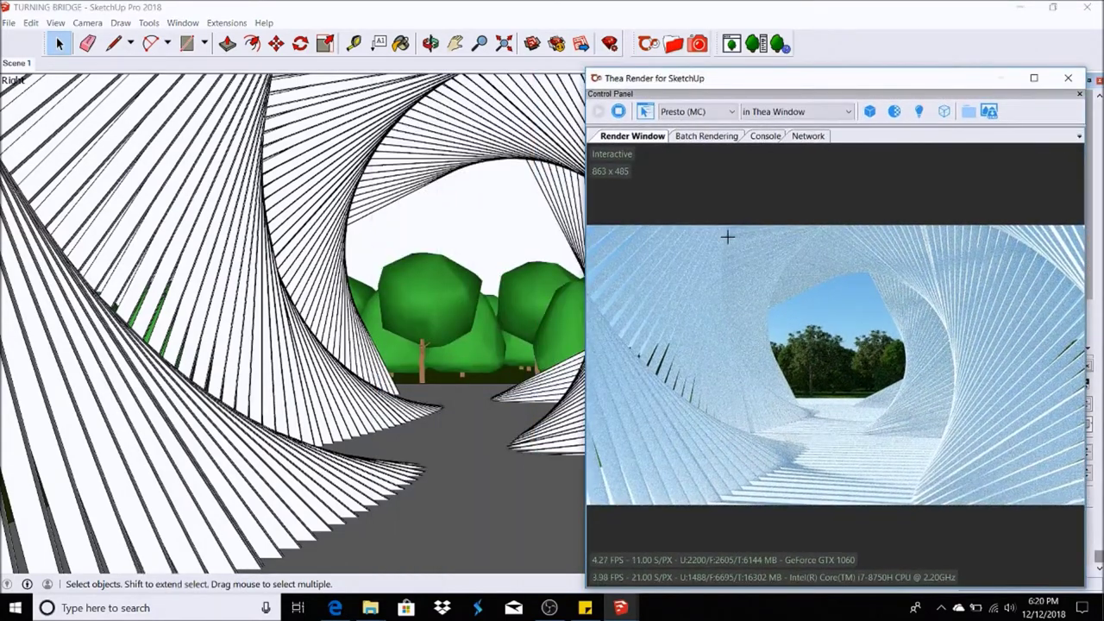
Orbit out to view the bridge from outside.
{"action": "left_click_drag", "start_coordinate": [810, 85], "coordinate": [762, 89]}
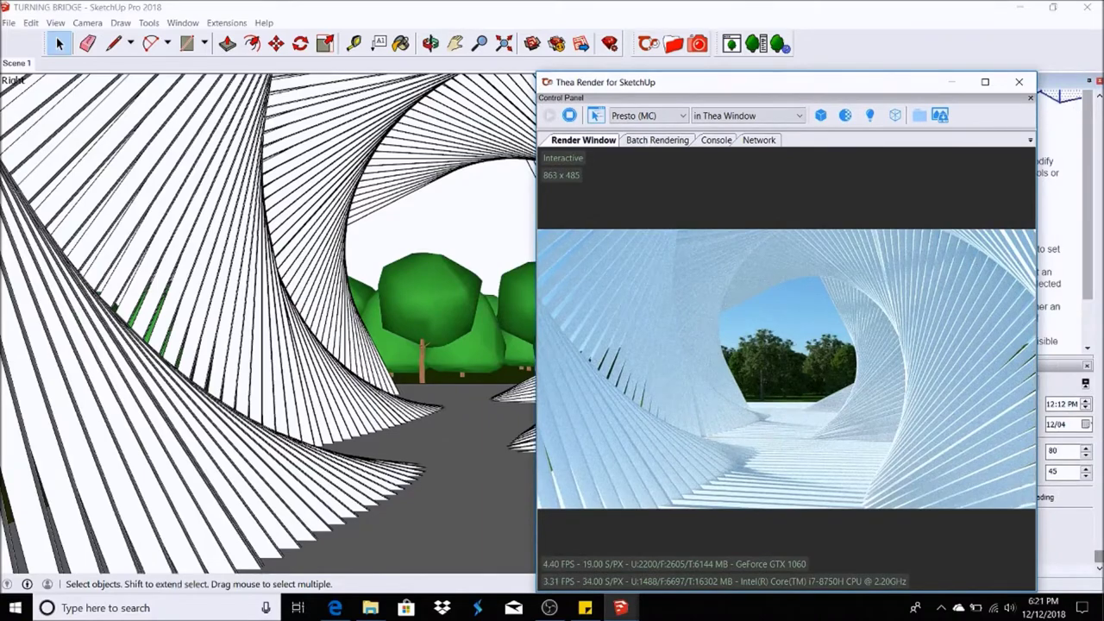
{"action": "middle_click_drag", "start_coordinate": [284, 345], "coordinate": [293, 328]}
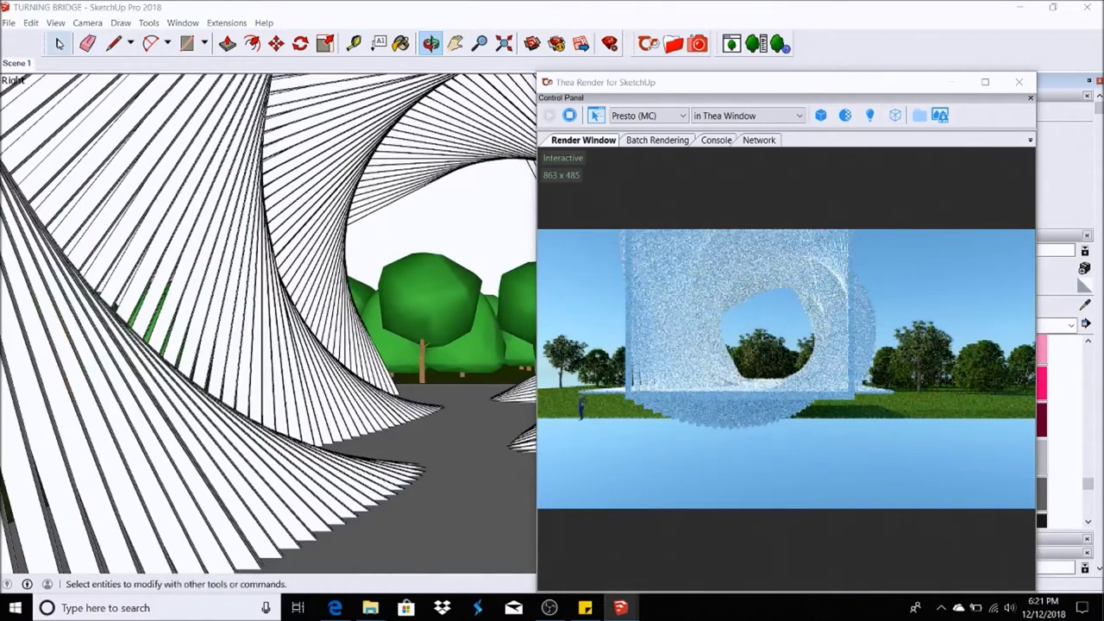
{"action": "left_click", "coordinate": [59, 43]}
Browse the Thea Online Repository Floor materials through to the (21-30) range.
{"action": "left_click", "coordinate": [673, 43]}
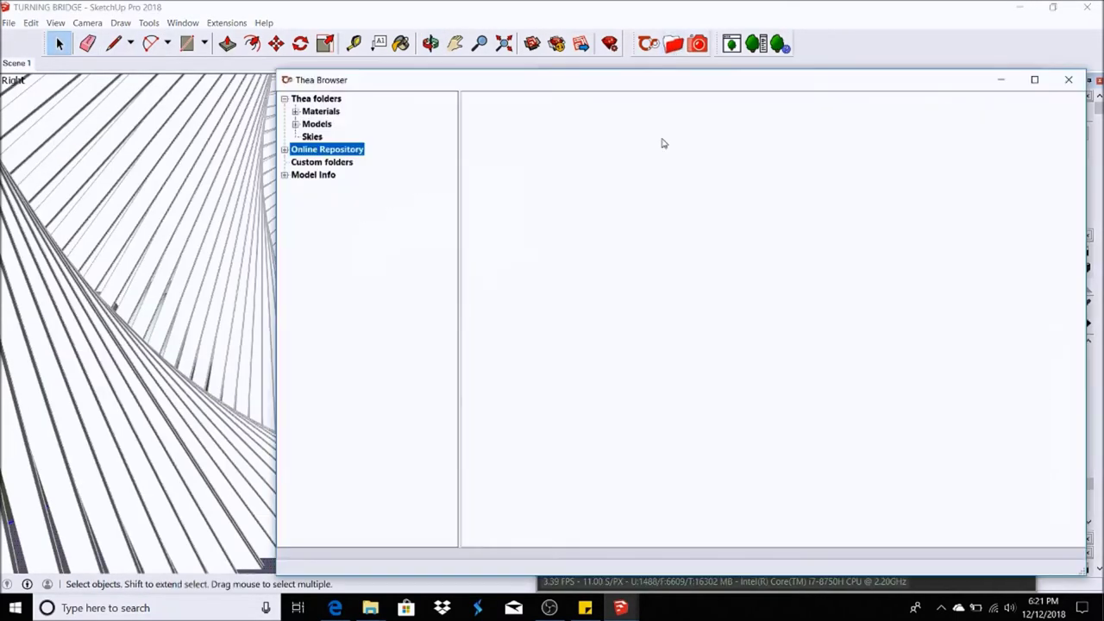
{"action": "left_click", "coordinate": [284, 150]}
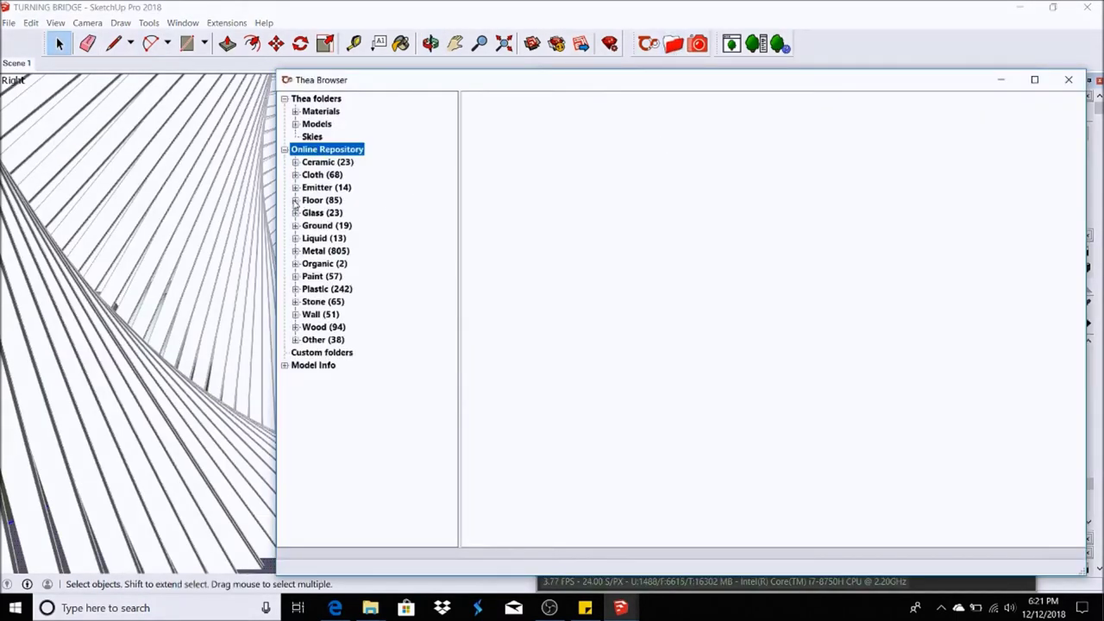
{"action": "left_click", "coordinate": [295, 200]}
{"action": "left_click", "coordinate": [324, 213]}
{"action": "left_click", "coordinate": [327, 225]}
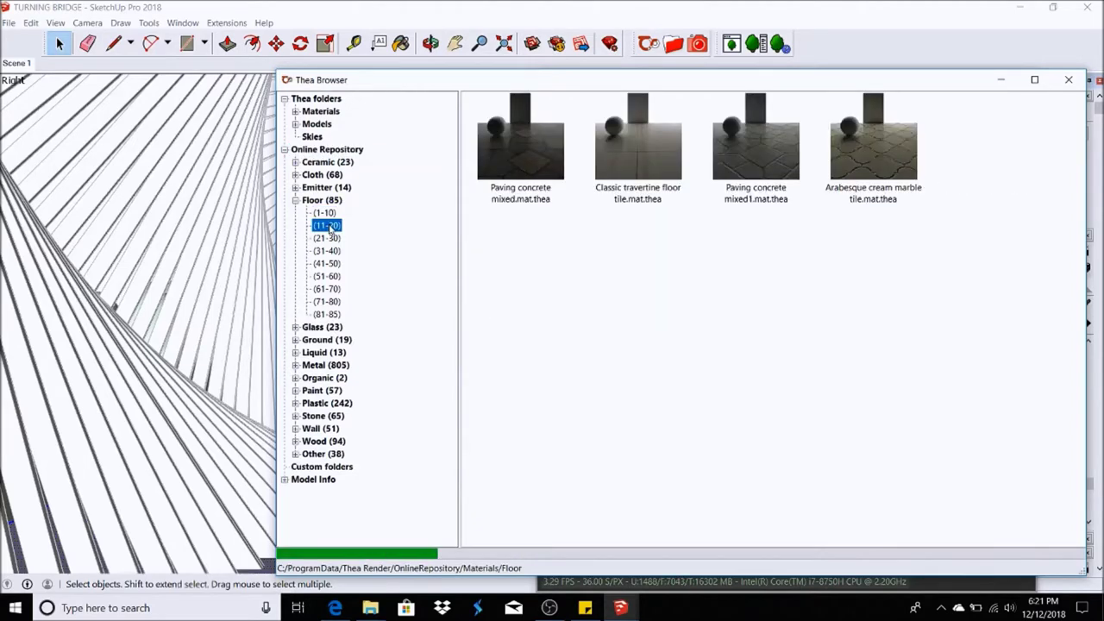
{"action": "left_click", "coordinate": [328, 238]}
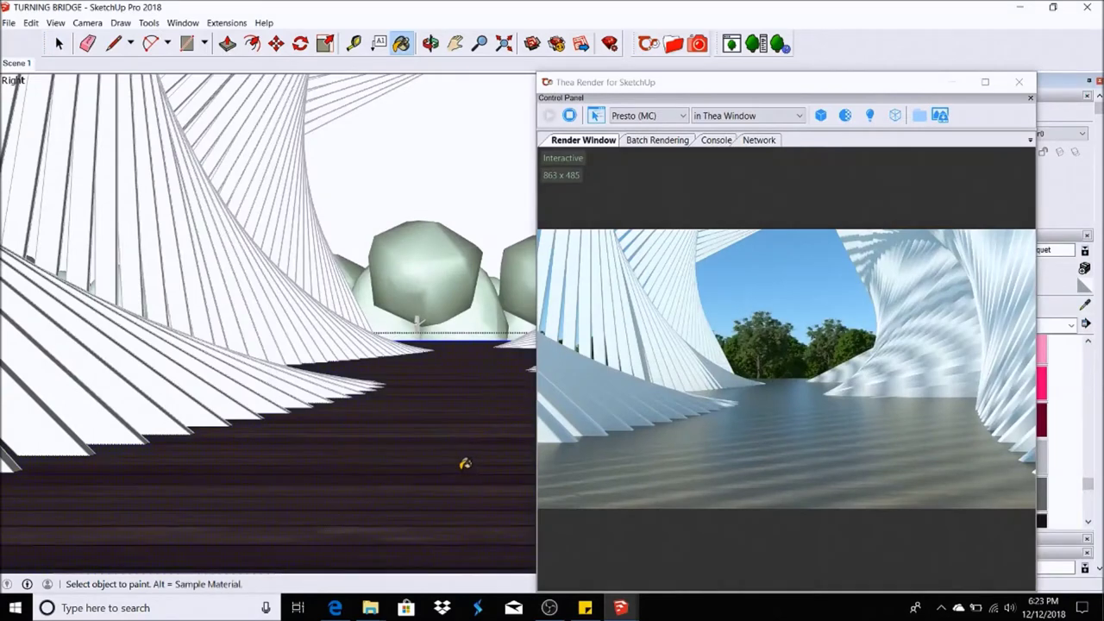
Hide the extra bridge geometry and start positioning the parquet texture on the deck floor.
{"action": "left_click", "coordinate": [58, 43]}
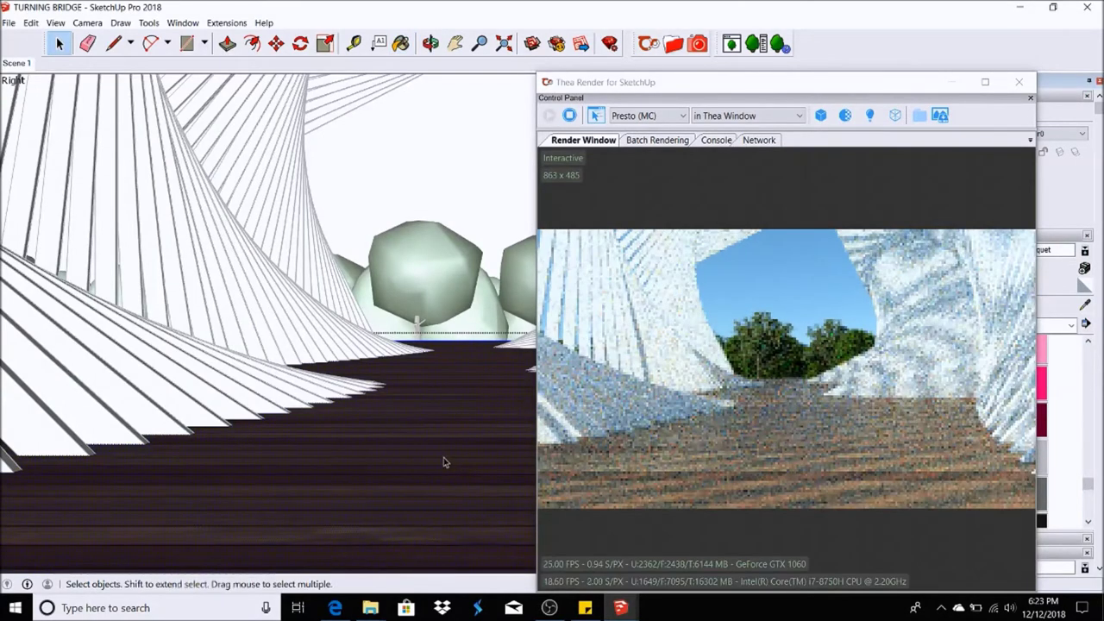
{"action": "right_click", "coordinate": [404, 486]}
{"action": "mouse_move", "coordinate": [445, 450]}
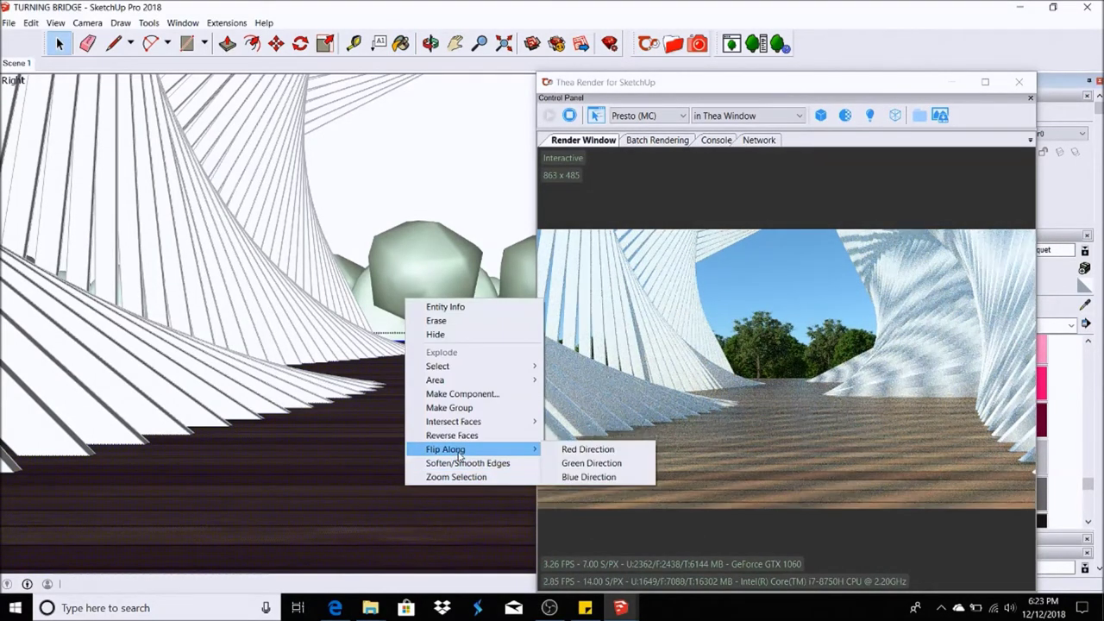
{"action": "right_click", "coordinate": [380, 449]}
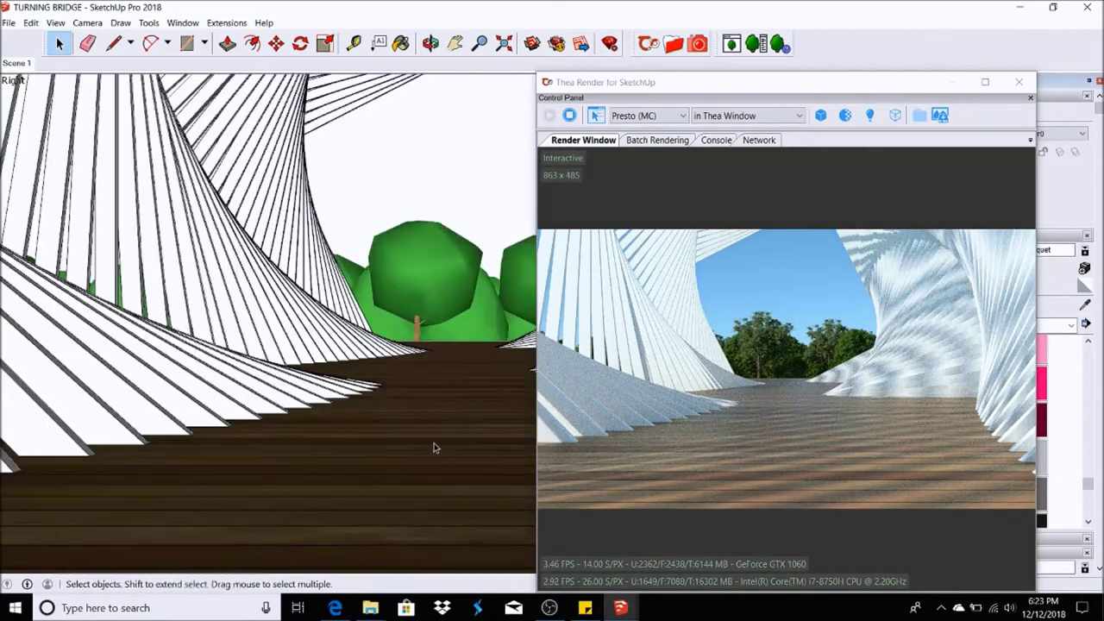
{"action": "left_click", "coordinate": [435, 298]}
{"action": "right_click", "coordinate": [428, 422]}
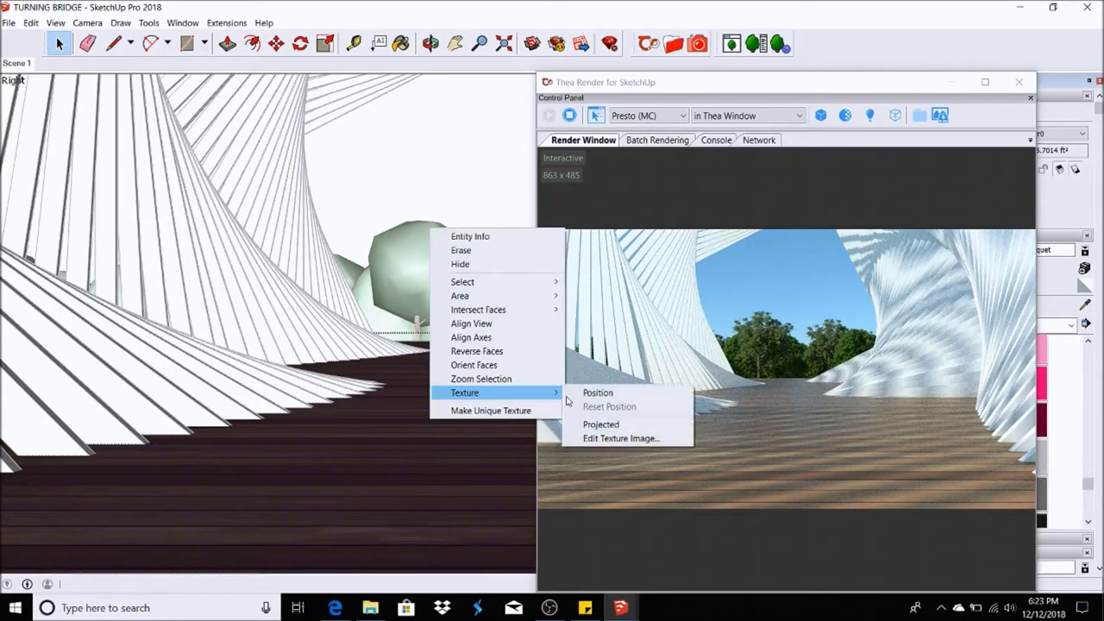
{"action": "left_click", "coordinate": [595, 392]}
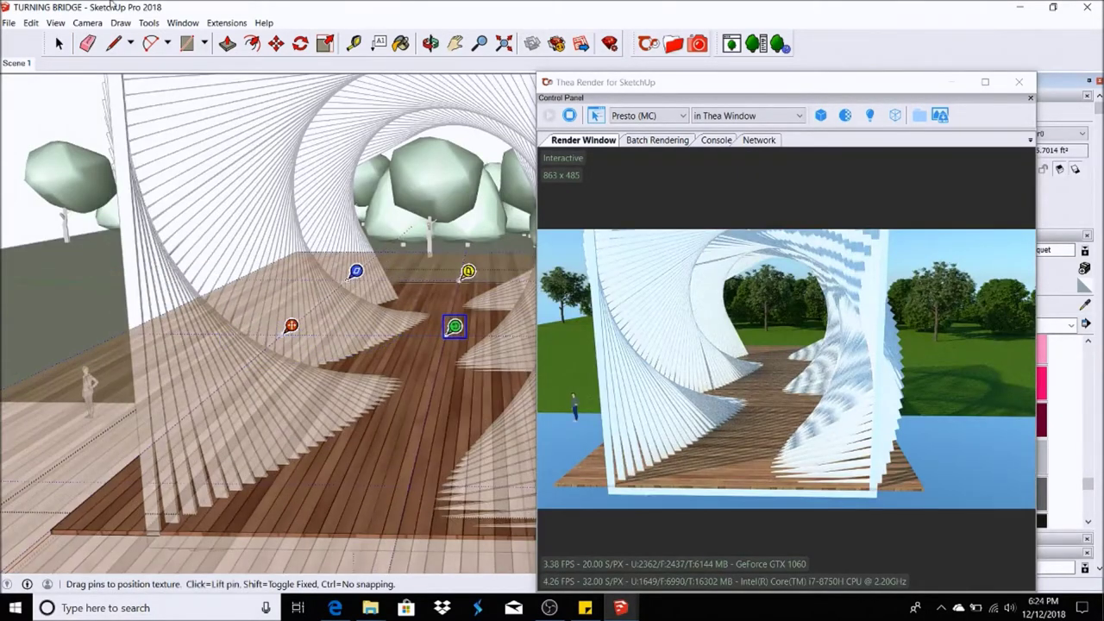
Orbit back inside the bridge and bring up the Extensions > Thea Render commands.
{"action": "middle_click_drag", "start_coordinate": [257, 167], "coordinate": [278, 311]}
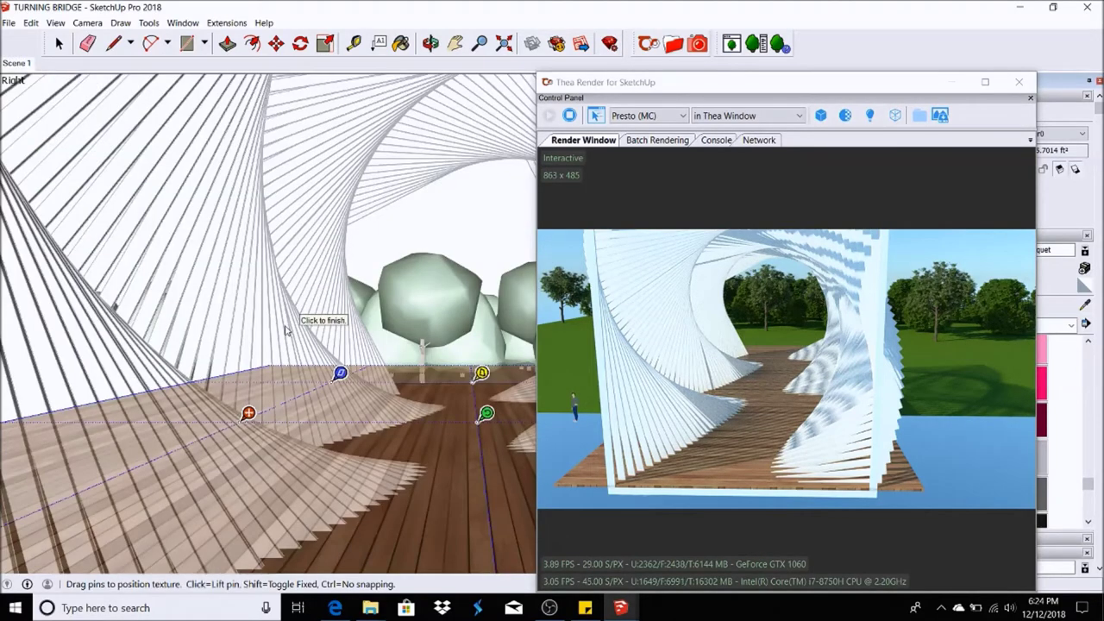
{"action": "middle_click_drag", "start_coordinate": [473, 327], "coordinate": [450, 396]}
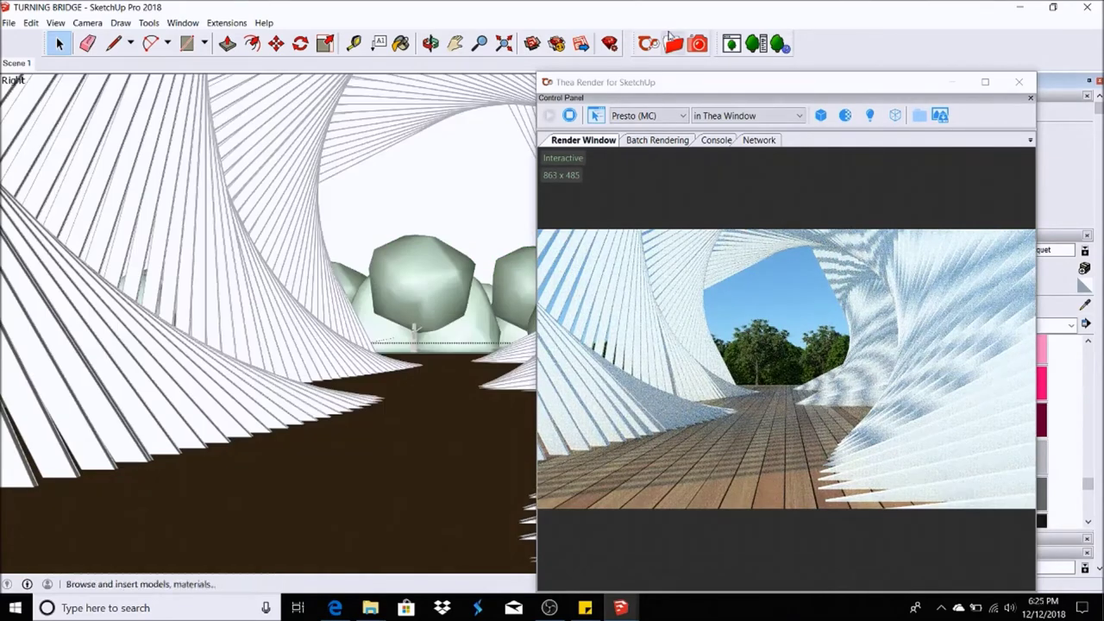
{"action": "left_click", "coordinate": [226, 22]}
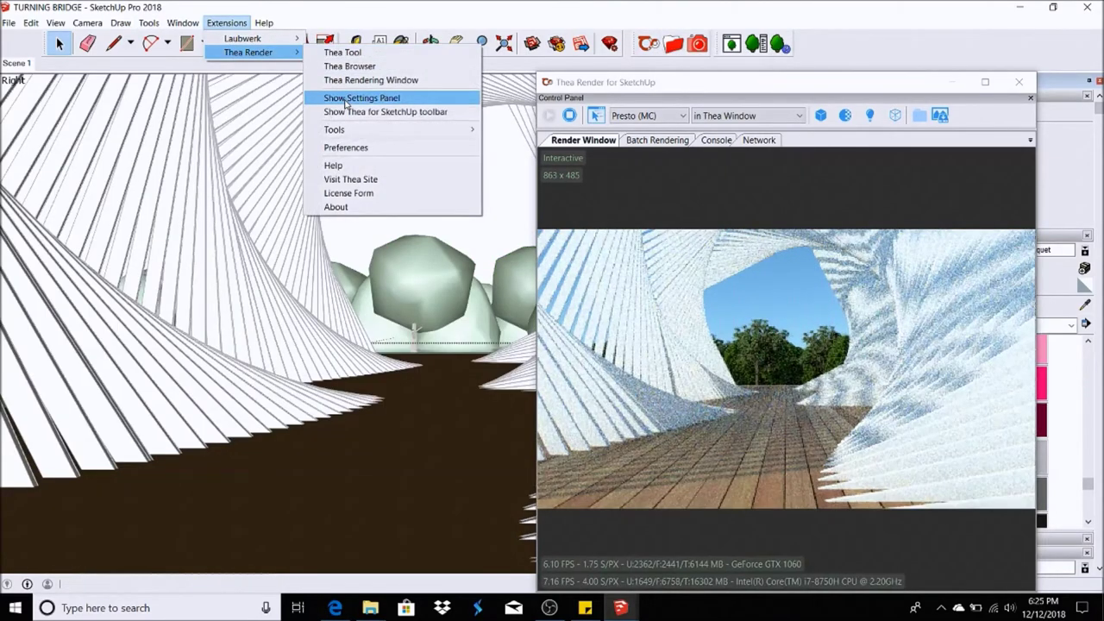
Float the Thea settings panel at the right and show its Material settings.
{"action": "left_click", "coordinate": [328, 54]}
{"action": "left_click_drag", "start_coordinate": [25, 73], "coordinate": [908, 7]}
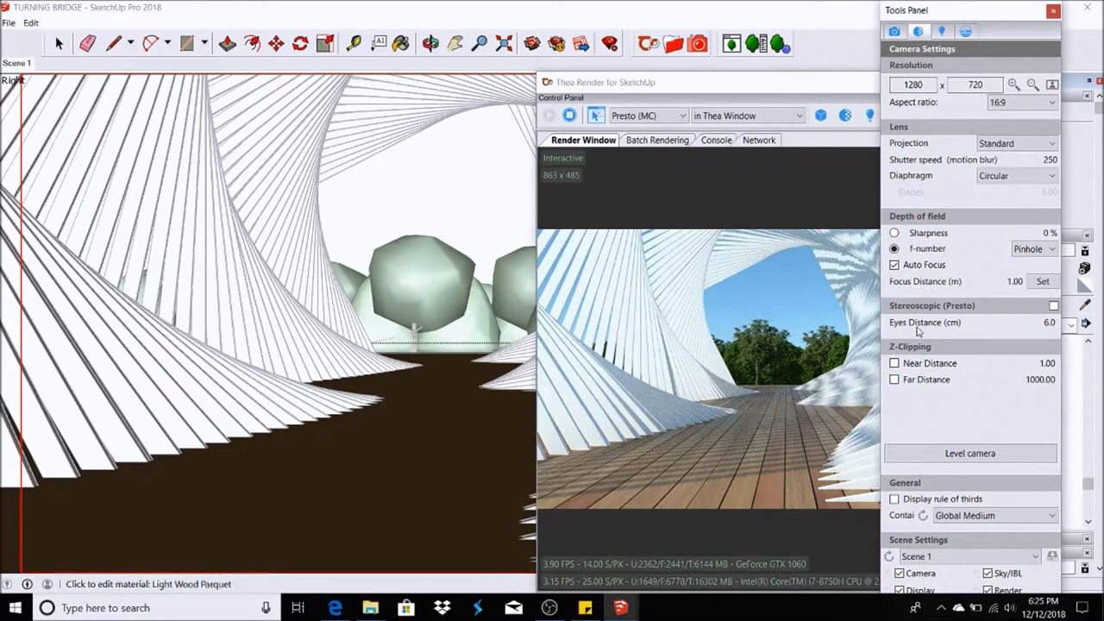
{"action": "left_click", "coordinate": [437, 493]}
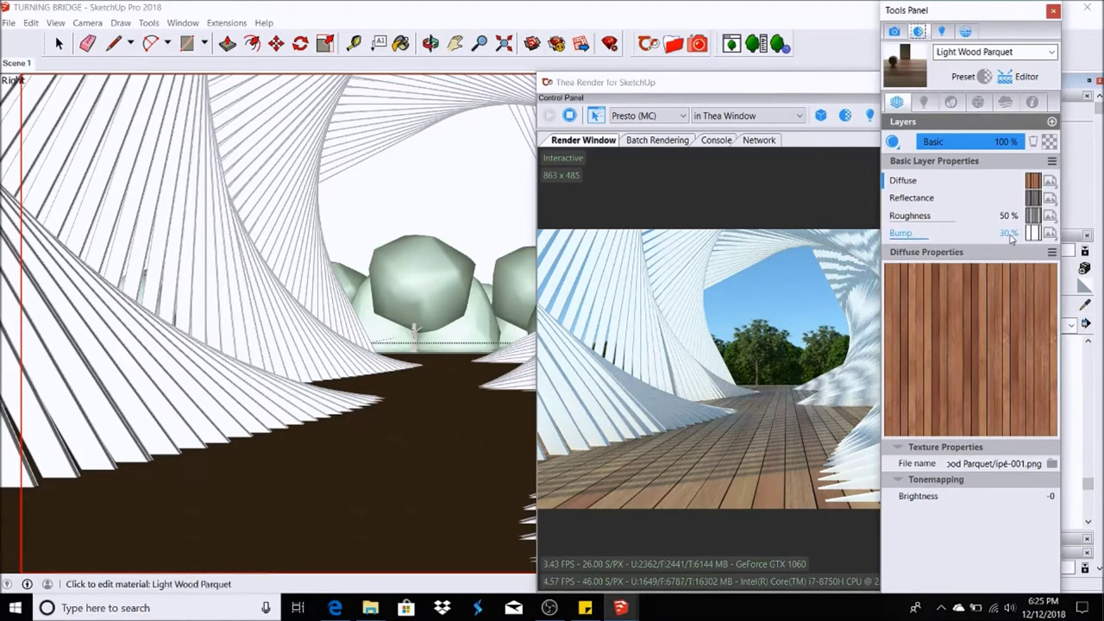
Set Light Wood Parquet's Bump and Roughness to 100 %, then return to Scene 1.
{"action": "left_click", "coordinate": [998, 233]}
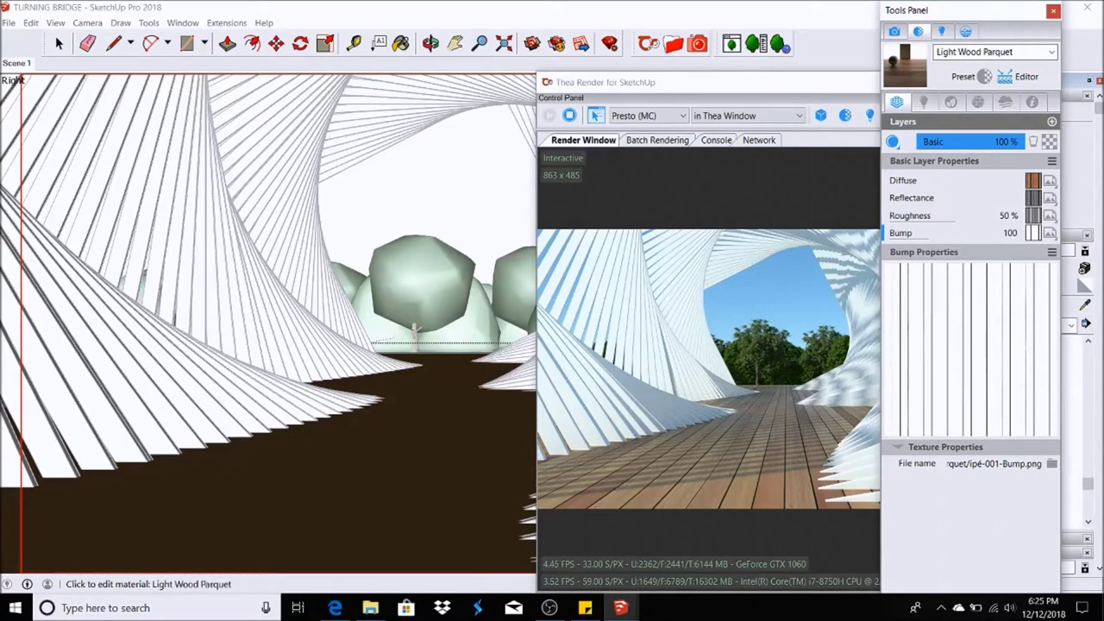
{"action": "key", "text": "space"}
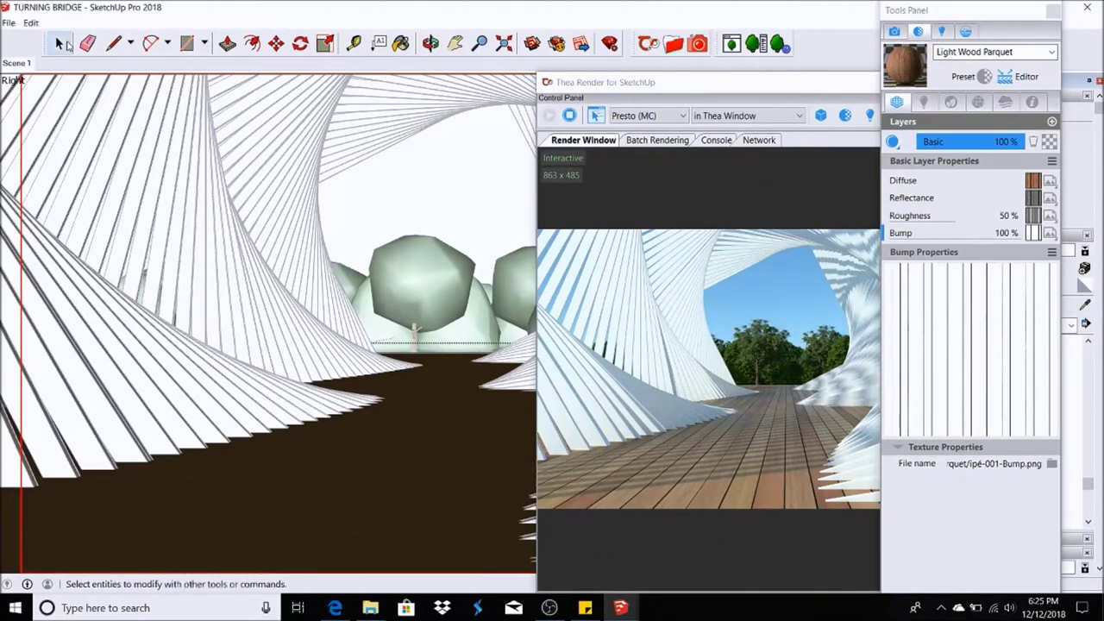
{"action": "scroll", "coordinate": [412, 540], "scroll_direction": "up", "scroll_amount": 1}
{"action": "scroll", "coordinate": [412, 540], "scroll_direction": "up", "scroll_amount": 1}
{"action": "scroll", "coordinate": [409, 537], "scroll_direction": "up", "scroll_amount": 1}
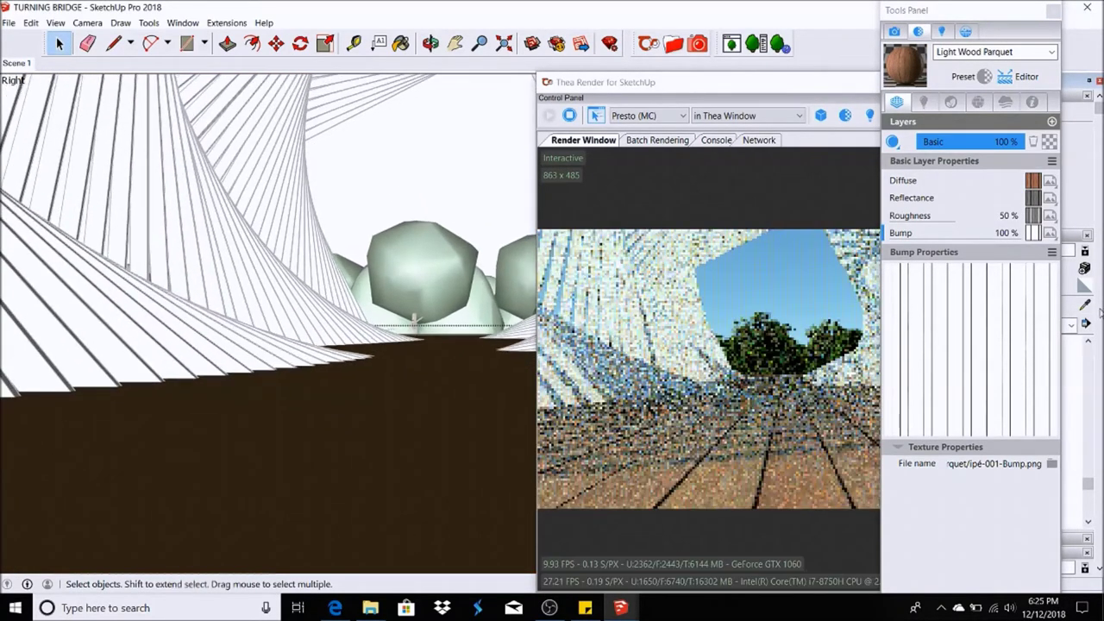
{"action": "left_click", "coordinate": [1008, 217]}
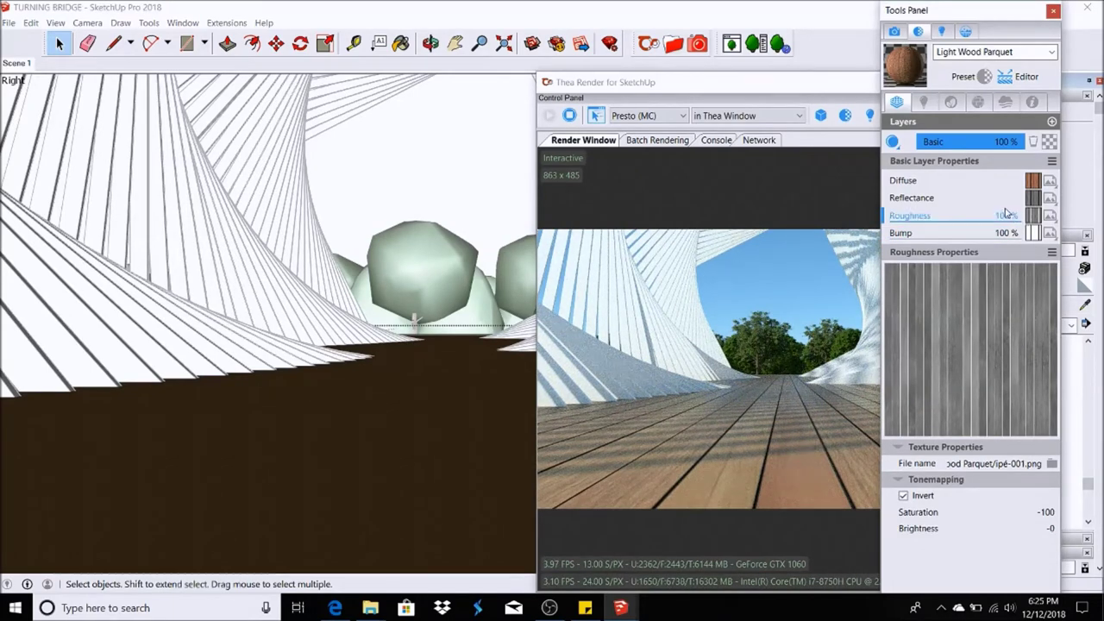
{"action": "key", "text": "Return"}
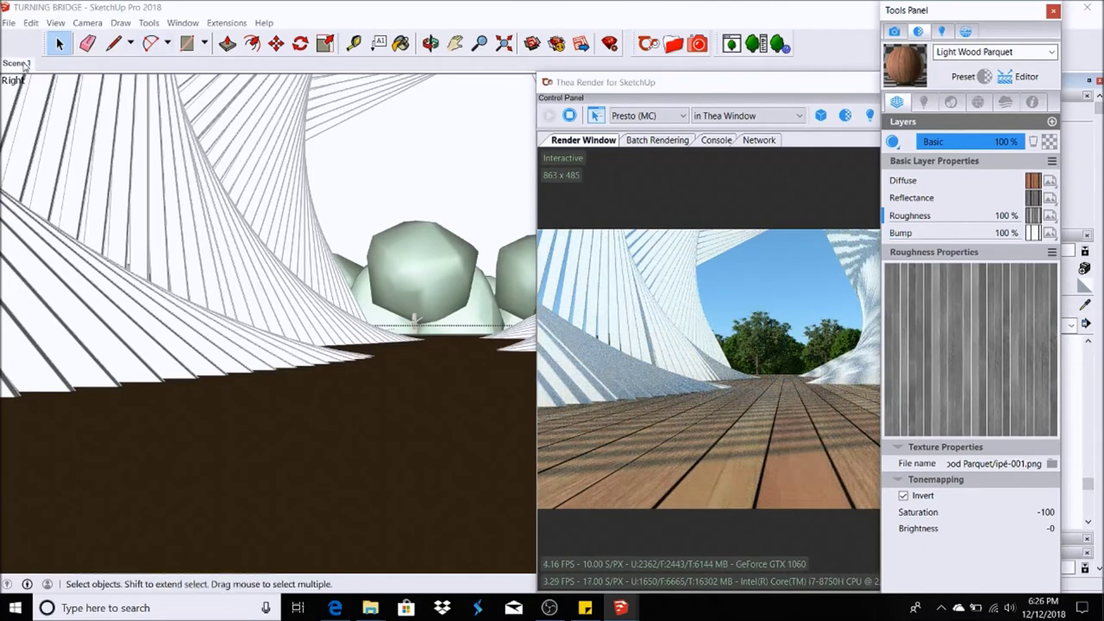
{"action": "left_click", "coordinate": [15, 63]}
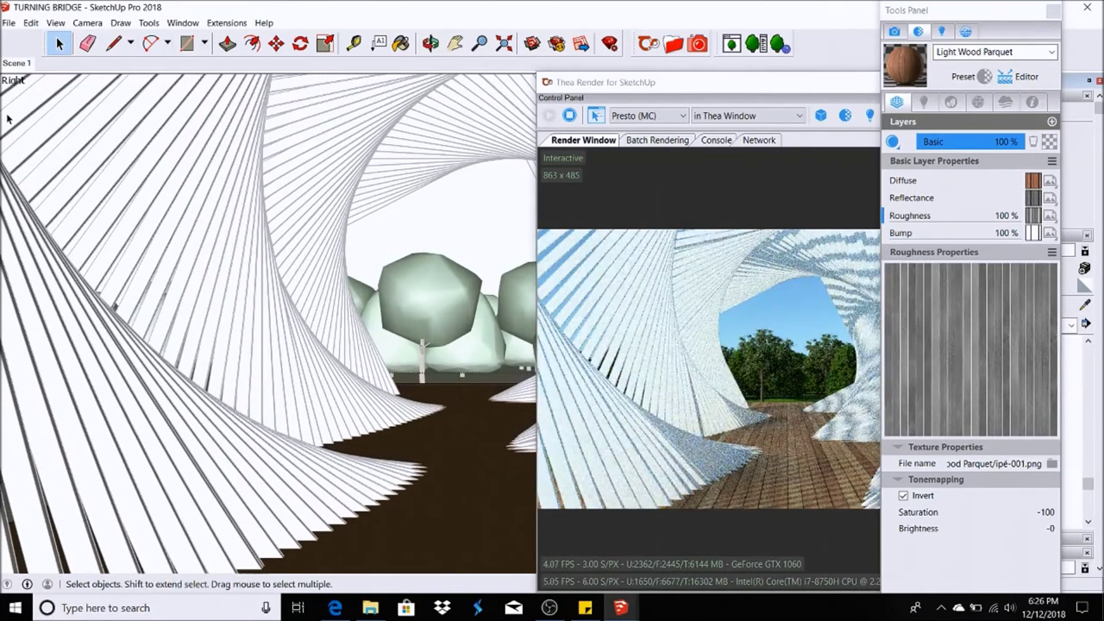
Close the Thea settings panel, select all the bridge geometry and pick a paint material.
{"action": "left_click", "coordinate": [1053, 11]}
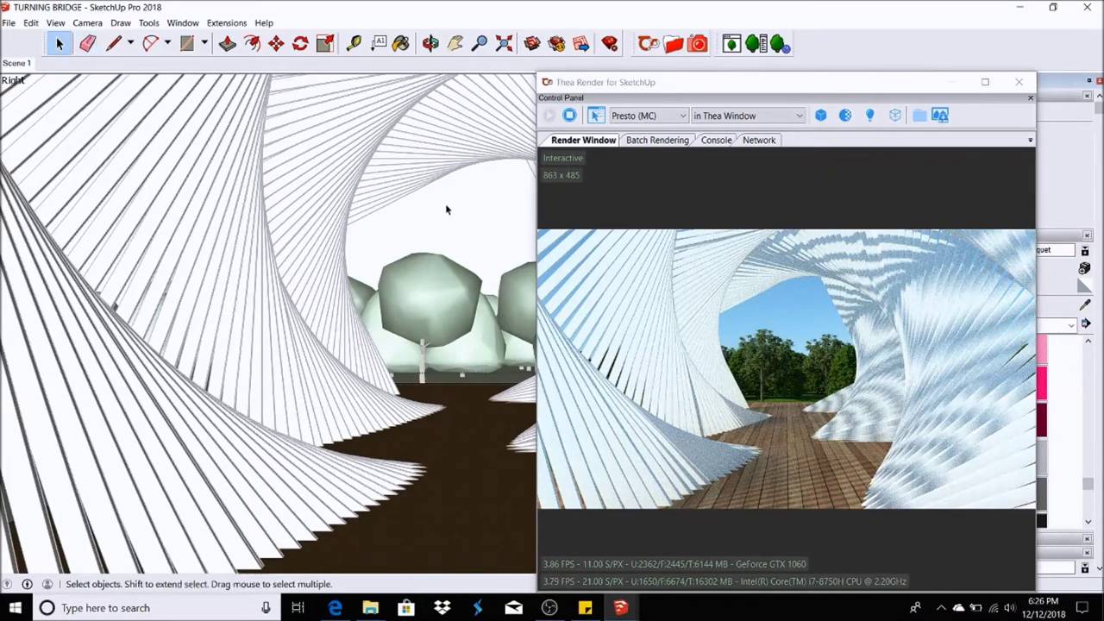
{"action": "key", "text": "ctrl+a"}
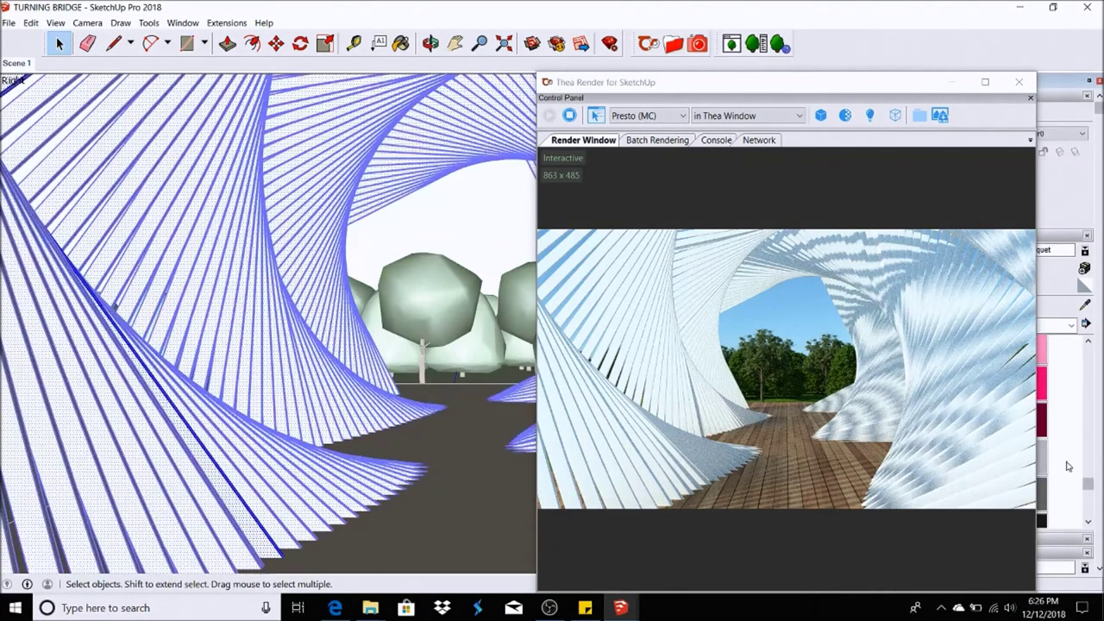
{"action": "left_click", "coordinate": [1045, 462]}
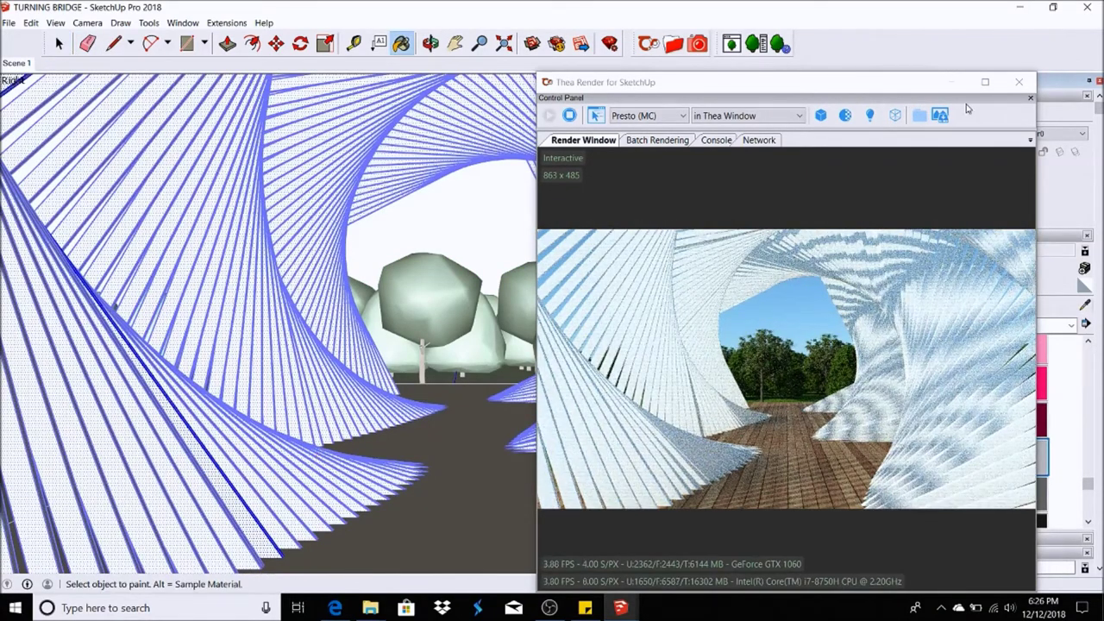
{"action": "left_click_drag", "start_coordinate": [908, 87], "coordinate": [791, 73]}
Make Color M02 brown on the colour wheel.
{"action": "left_click", "coordinate": [972, 307]}
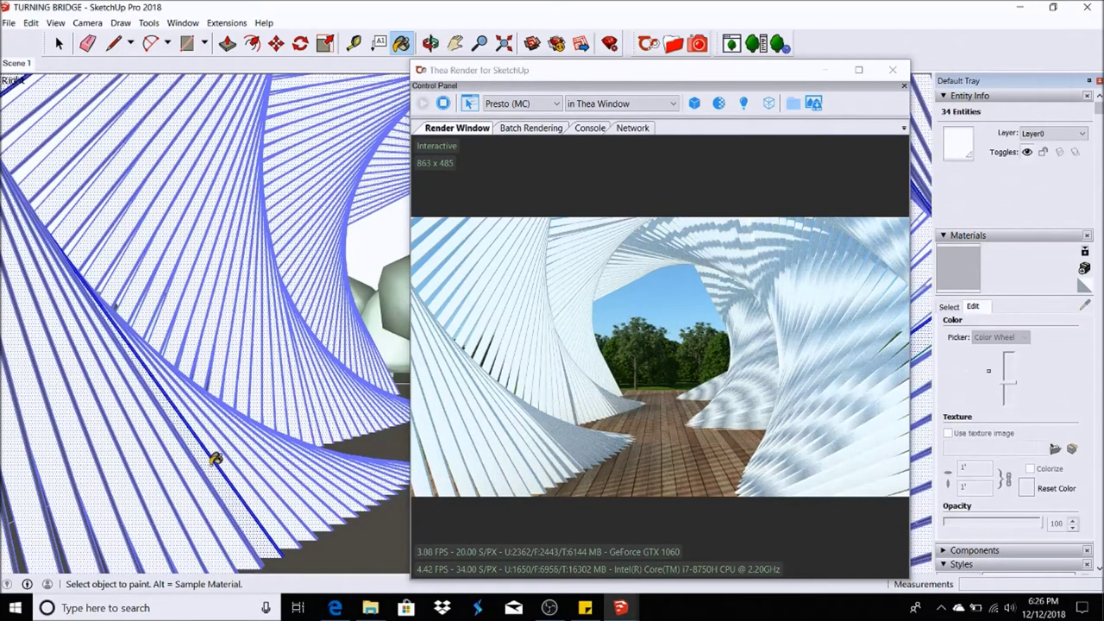
{"action": "left_click", "coordinate": [215, 459]}
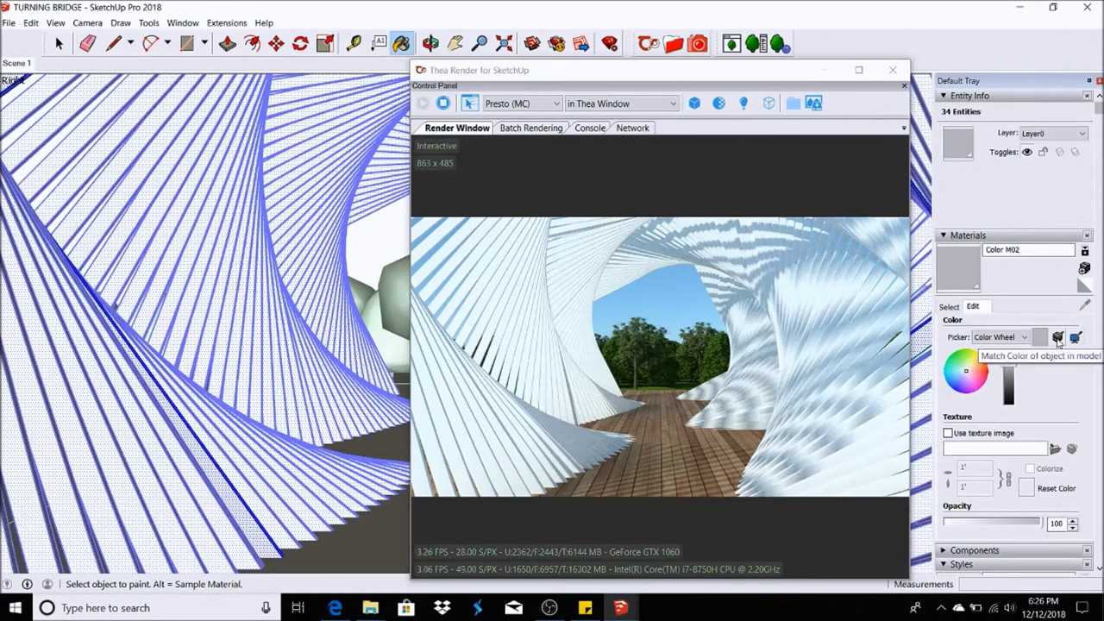
{"action": "left_click", "coordinate": [1058, 338]}
{"action": "left_click", "coordinate": [345, 438]}
{"action": "left_click", "coordinate": [60, 43]}
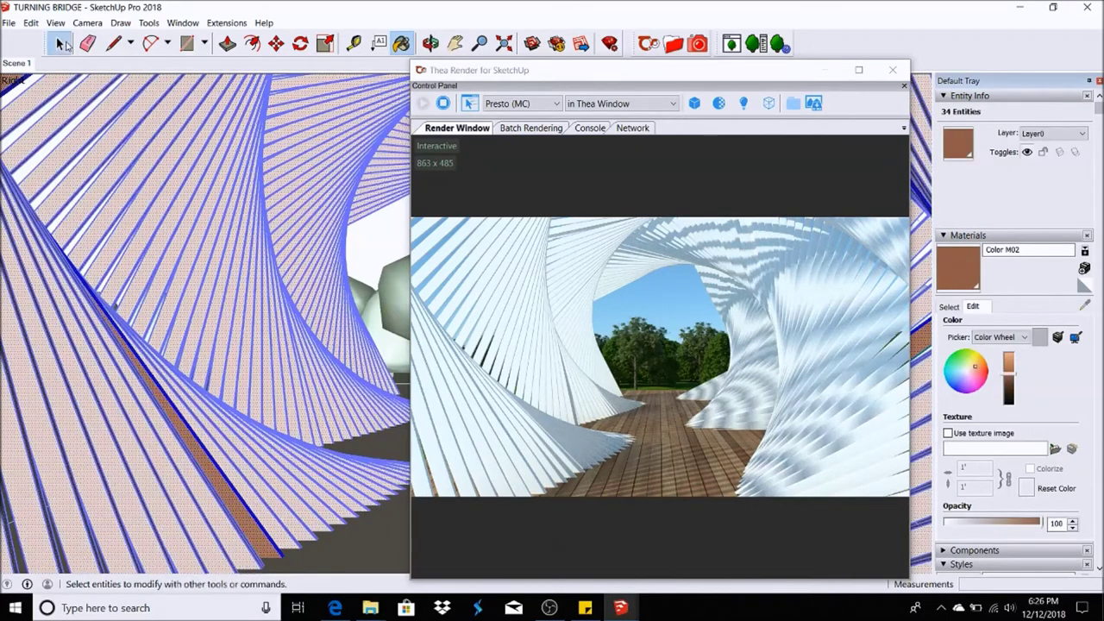
Clear the selection, refresh the Thea render with brown ribbons and enlarge its window.
{"action": "left_click", "coordinate": [383, 218]}
{"action": "left_click_drag", "start_coordinate": [545, 70], "coordinate": [701, 70]}
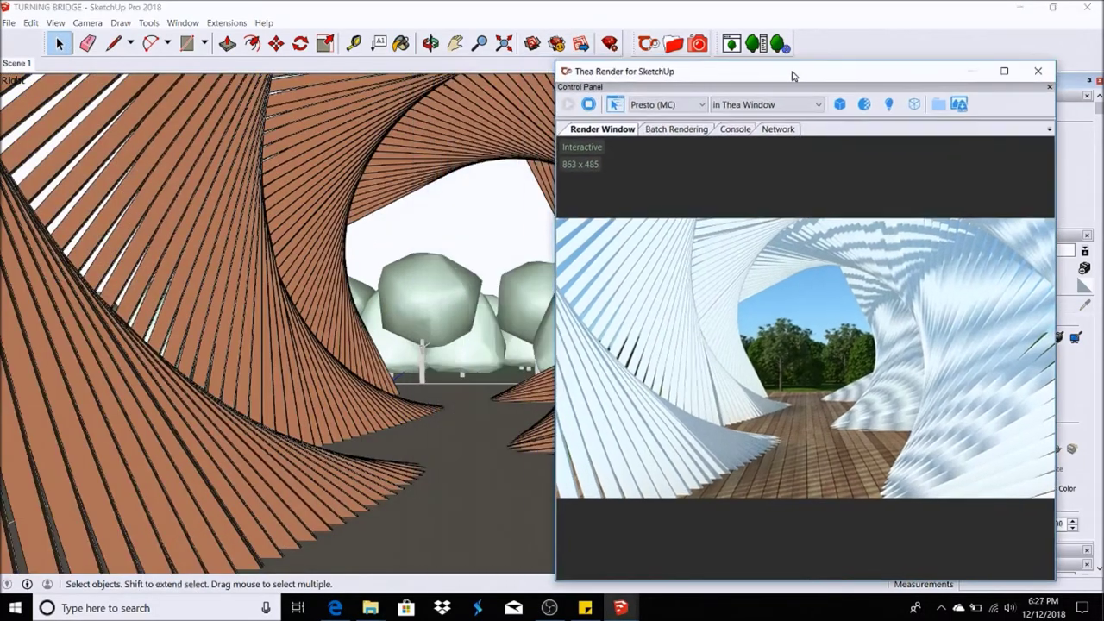
{"action": "left_click", "coordinate": [485, 229]}
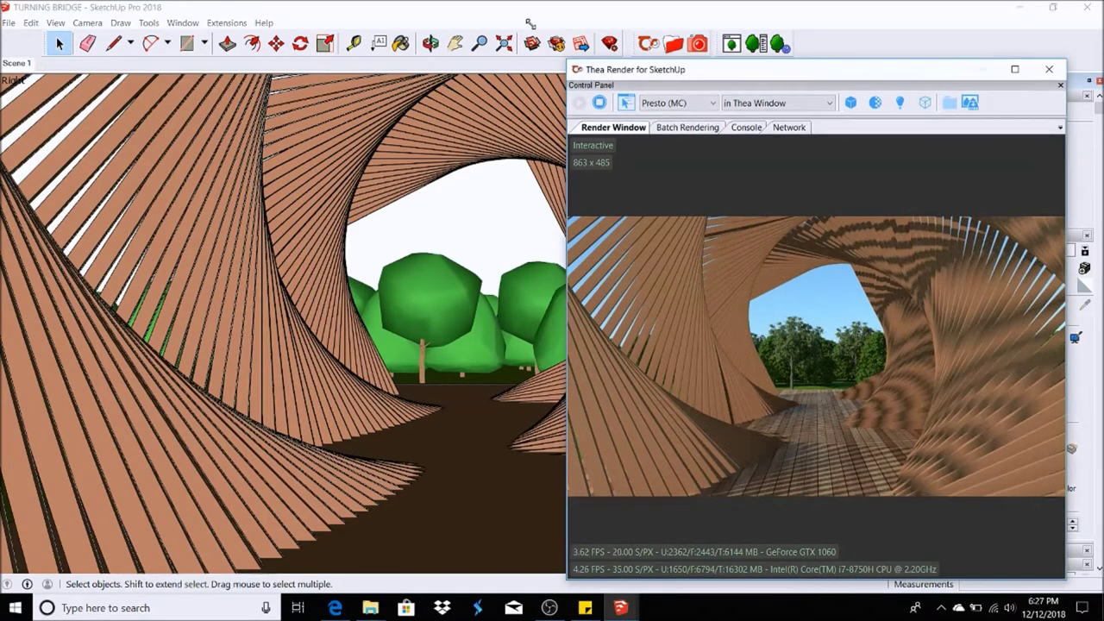
{"action": "left_click_drag", "start_coordinate": [569, 63], "coordinate": [518, 2]}
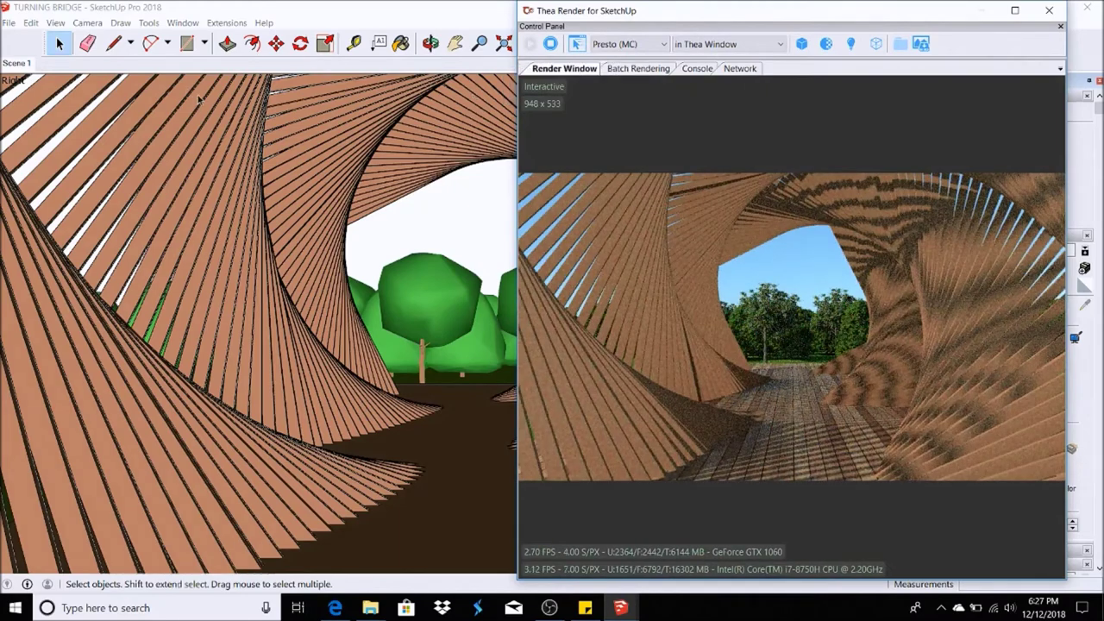
{"action": "left_click", "coordinate": [93, 332]}
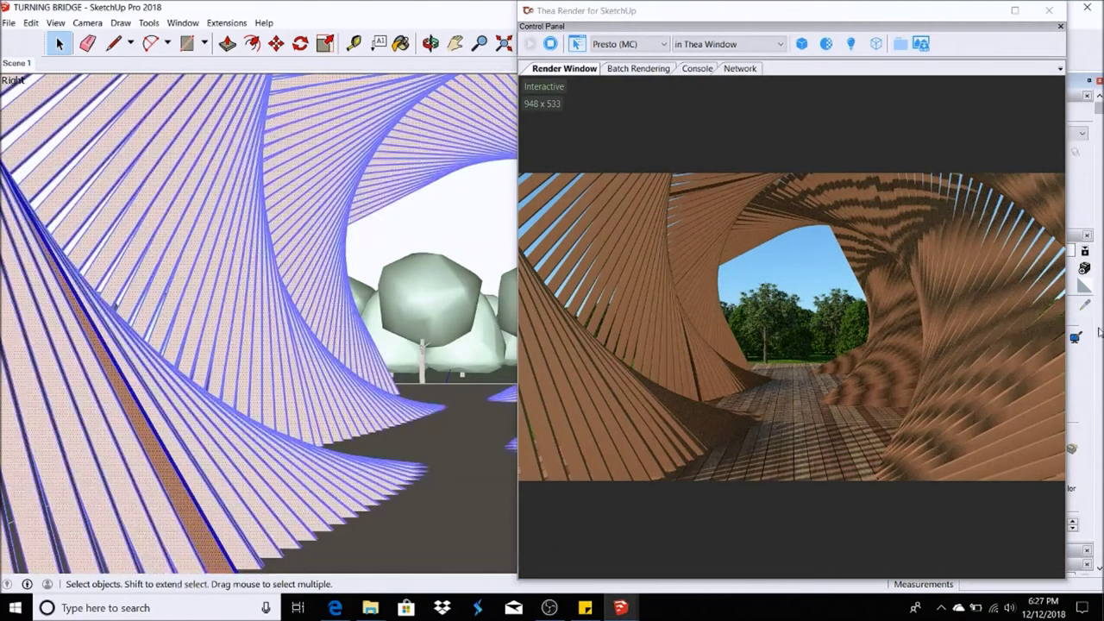
Sample Light Wood Parquet from the deck and paint the selected ribbon slats with it.
{"action": "left_click_drag", "start_coordinate": [948, 11], "coordinate": [817, 10]}
{"action": "left_click", "coordinate": [1085, 306]}
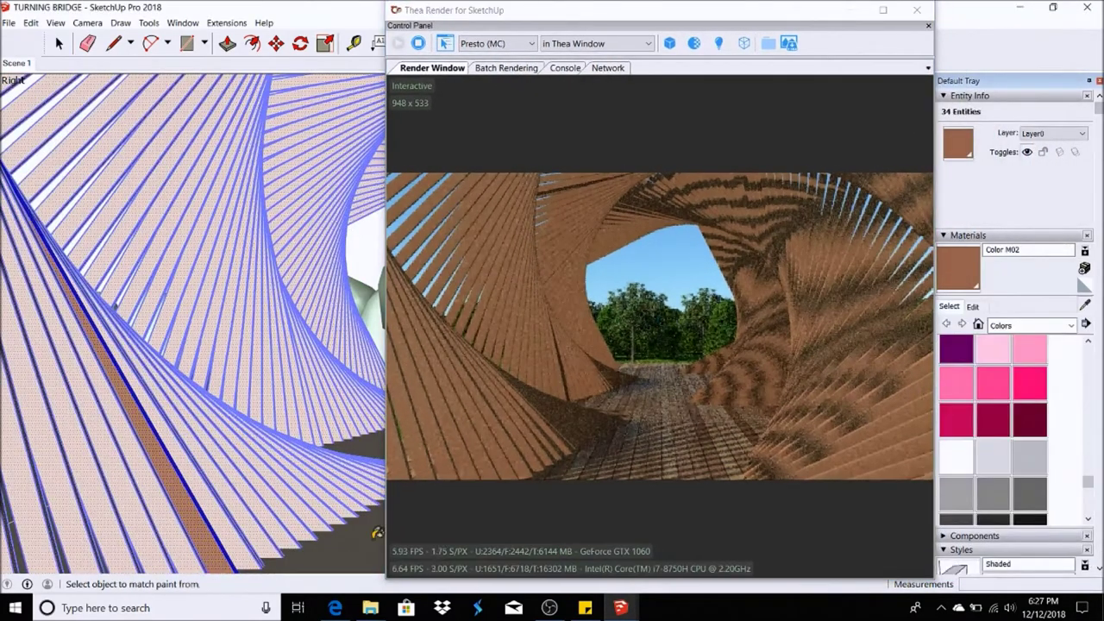
{"action": "left_click", "coordinate": [197, 486]}
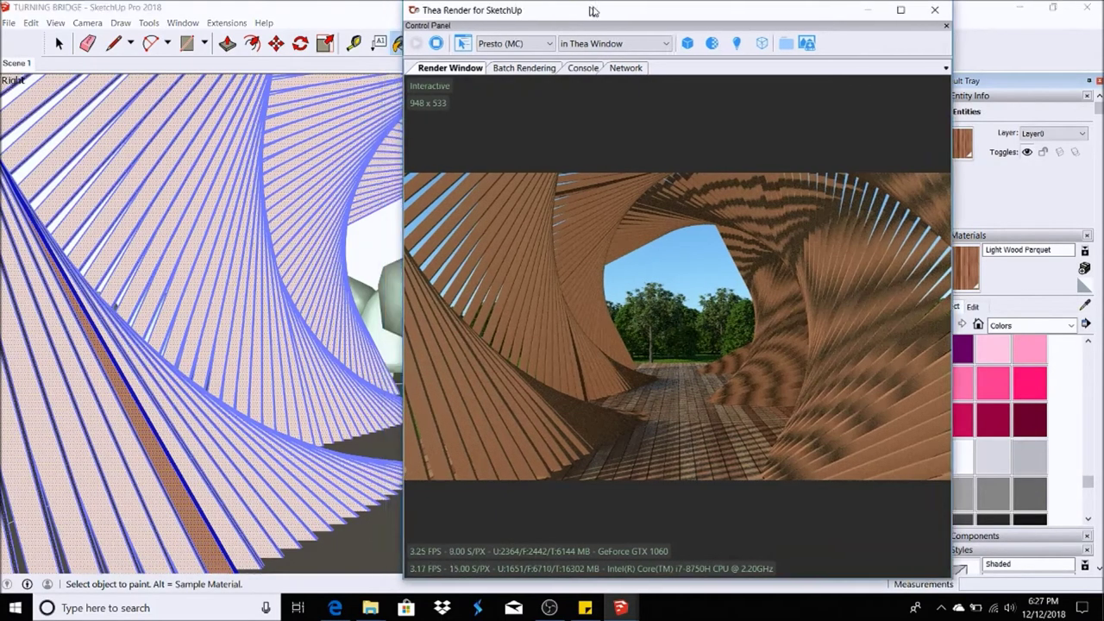
{"action": "left_click", "coordinate": [179, 431]}
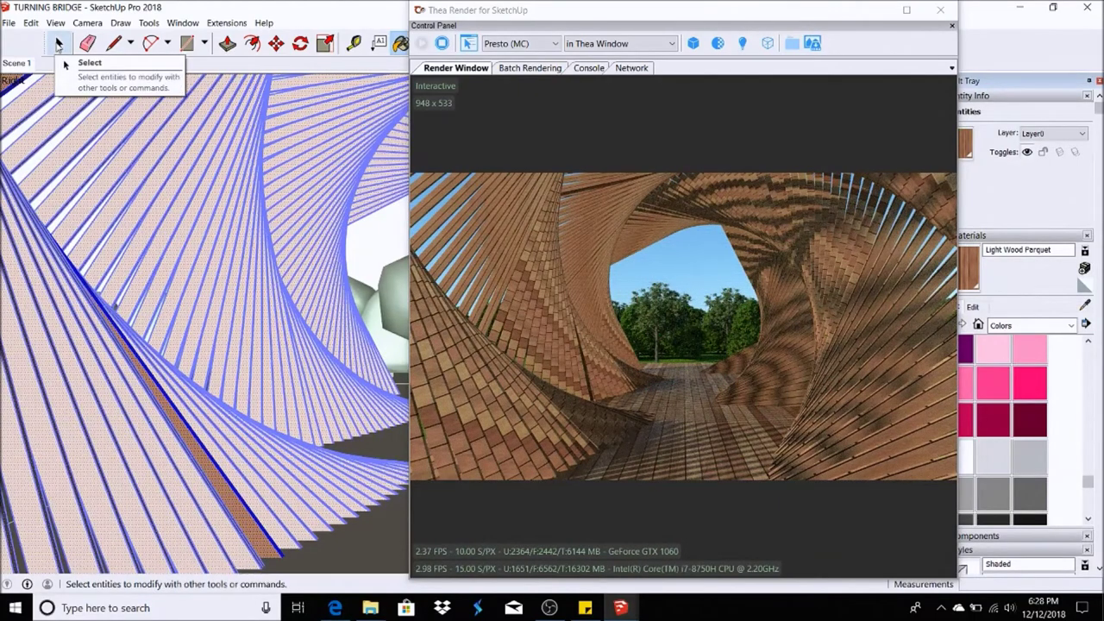
{"action": "left_click", "coordinate": [61, 43]}
{"action": "left_click_drag", "start_coordinate": [607, 17], "coordinate": [805, 26]}
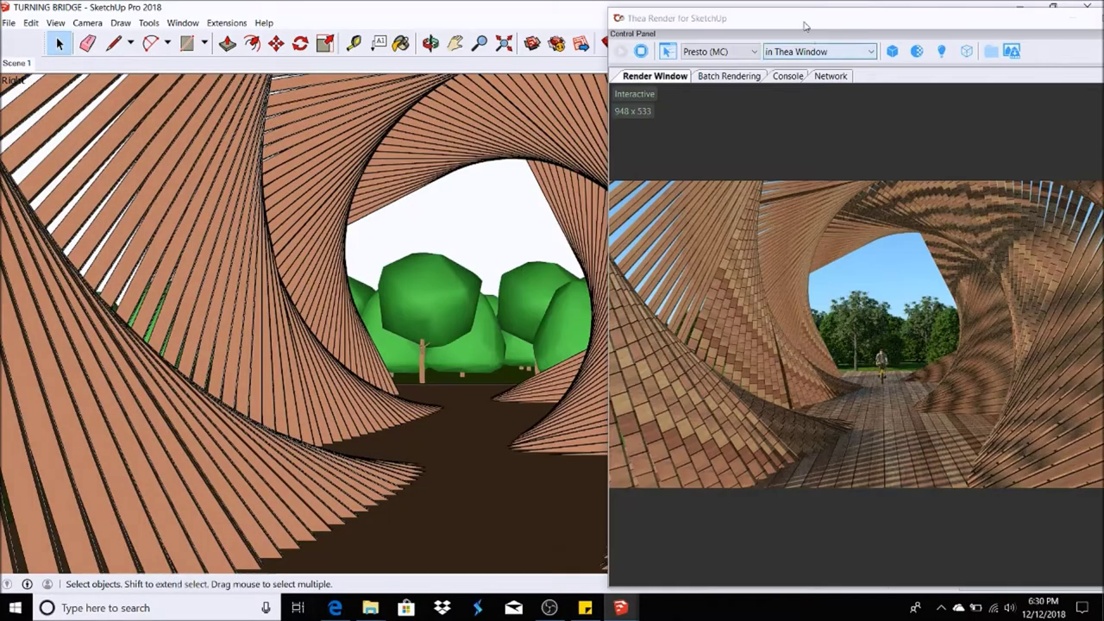
Maximize the Thea render window to fill the screen at 1608 x 905.
{"action": "double_click", "coordinate": [805, 26]}
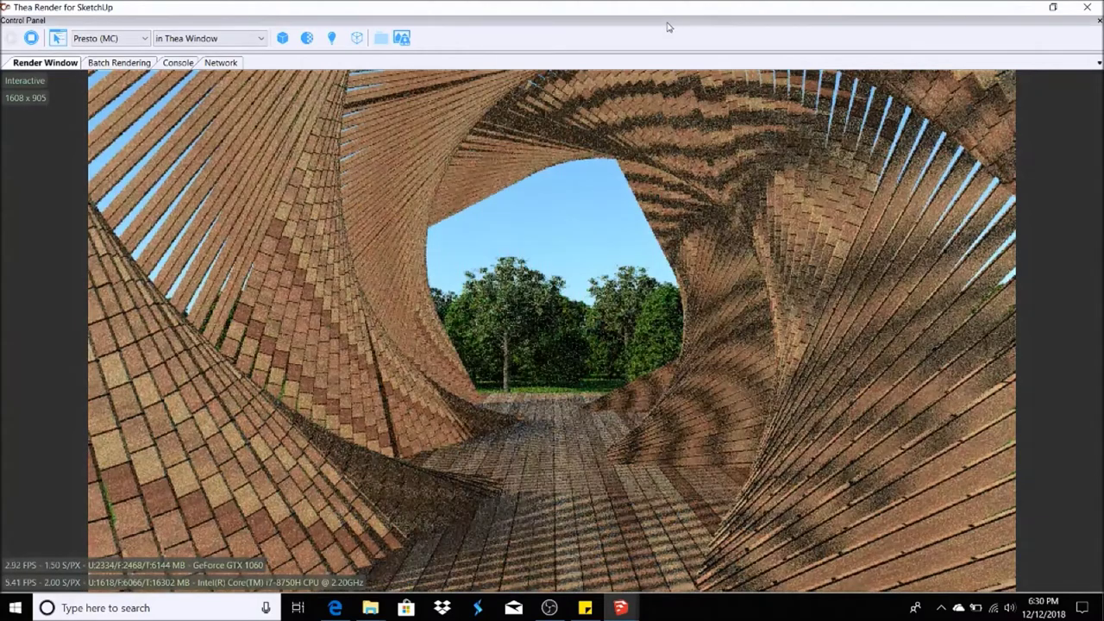